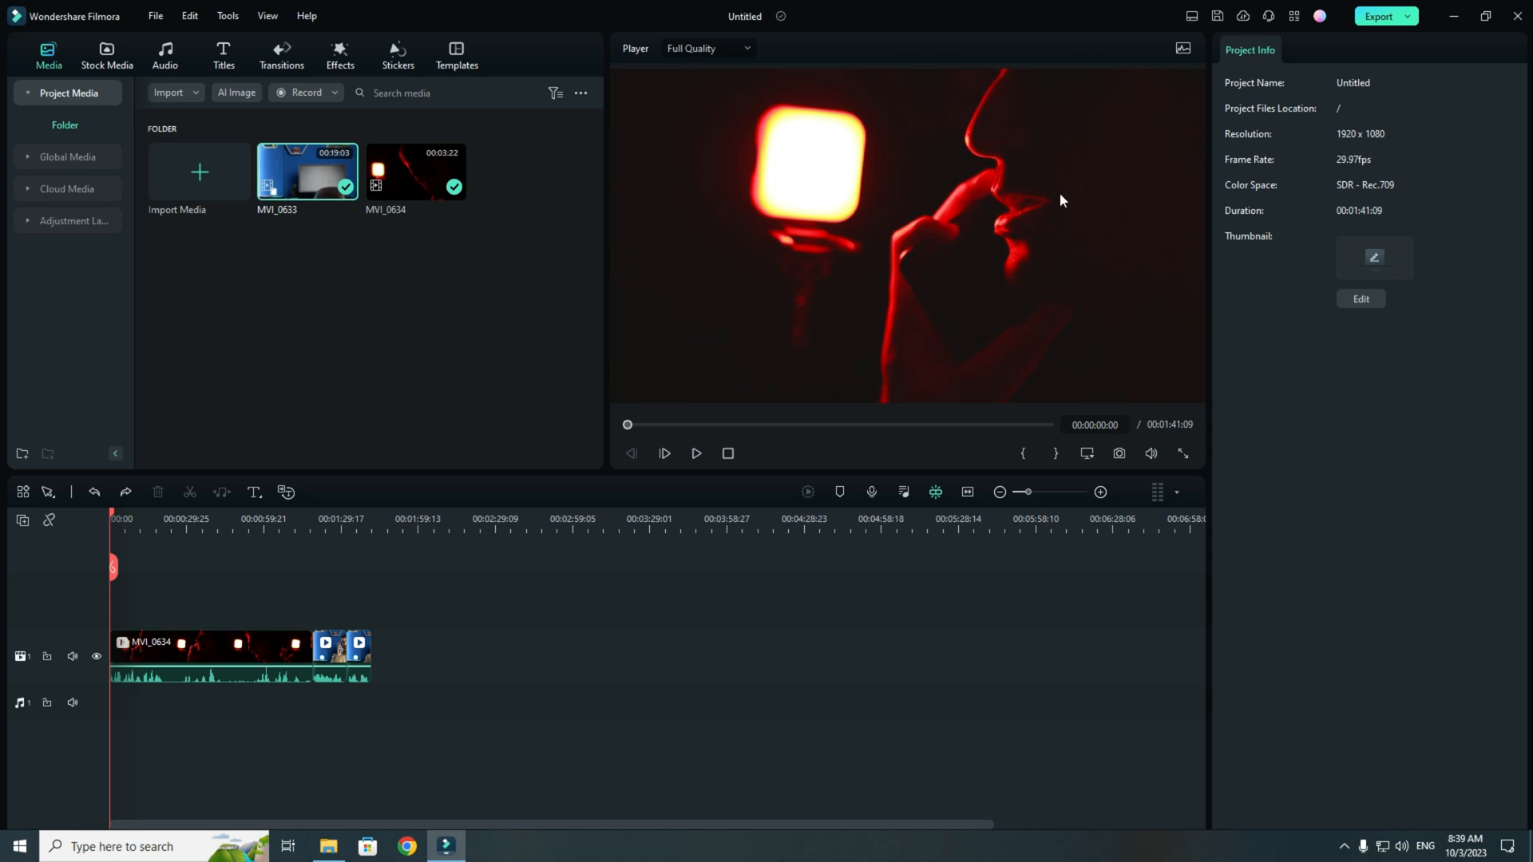
{"action": "left_click", "coordinate": [1190, 18]}
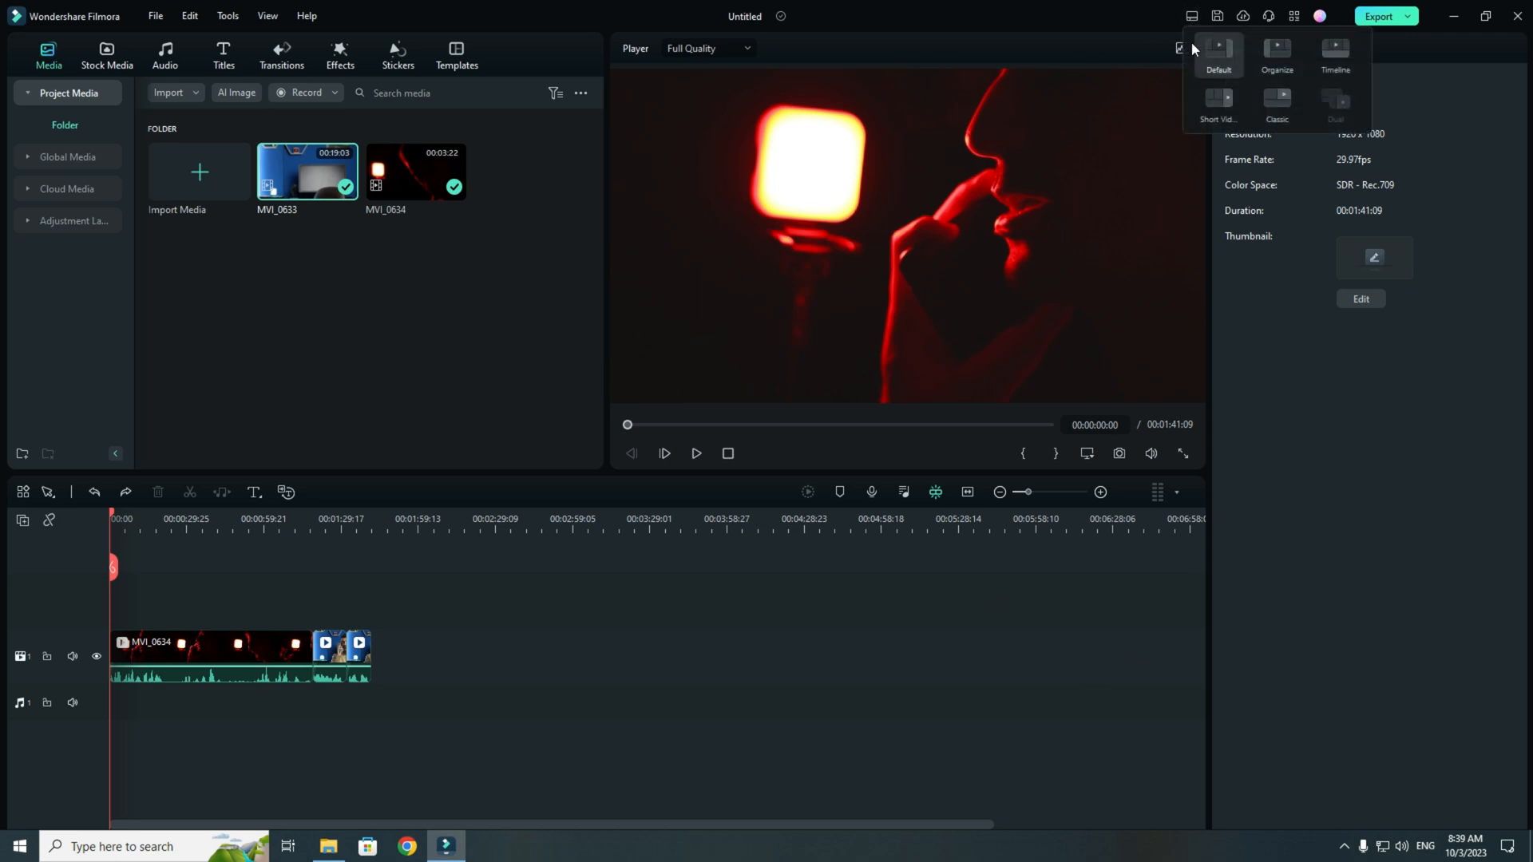
{"action": "left_click", "coordinate": [1193, 17]}
{"action": "left_click", "coordinate": [1193, 17]}
{"action": "left_click", "coordinate": [1065, 717]}
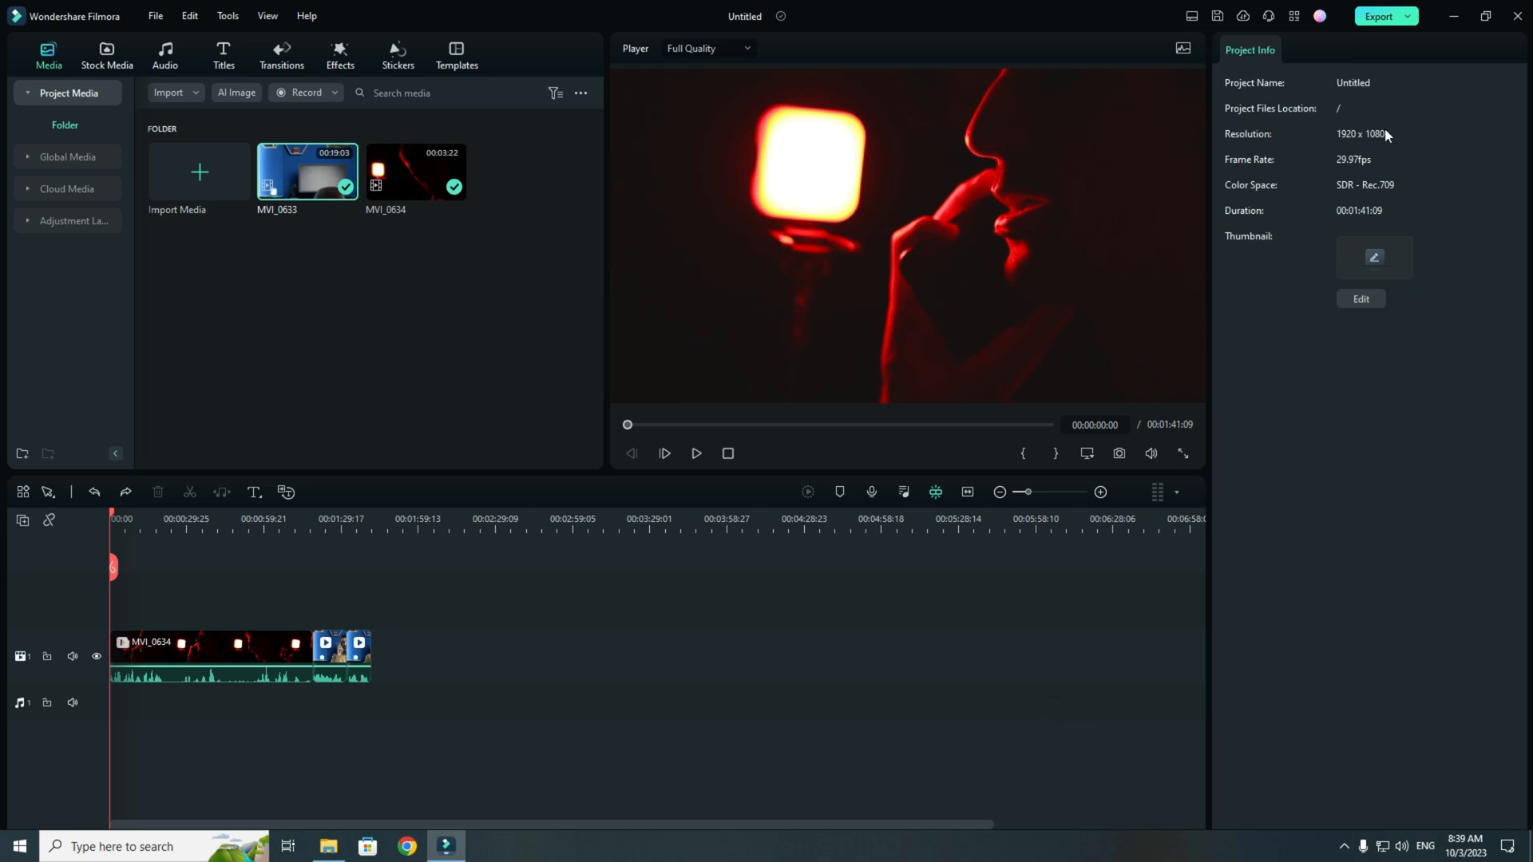
{"action": "left_click", "coordinate": [182, 643]}
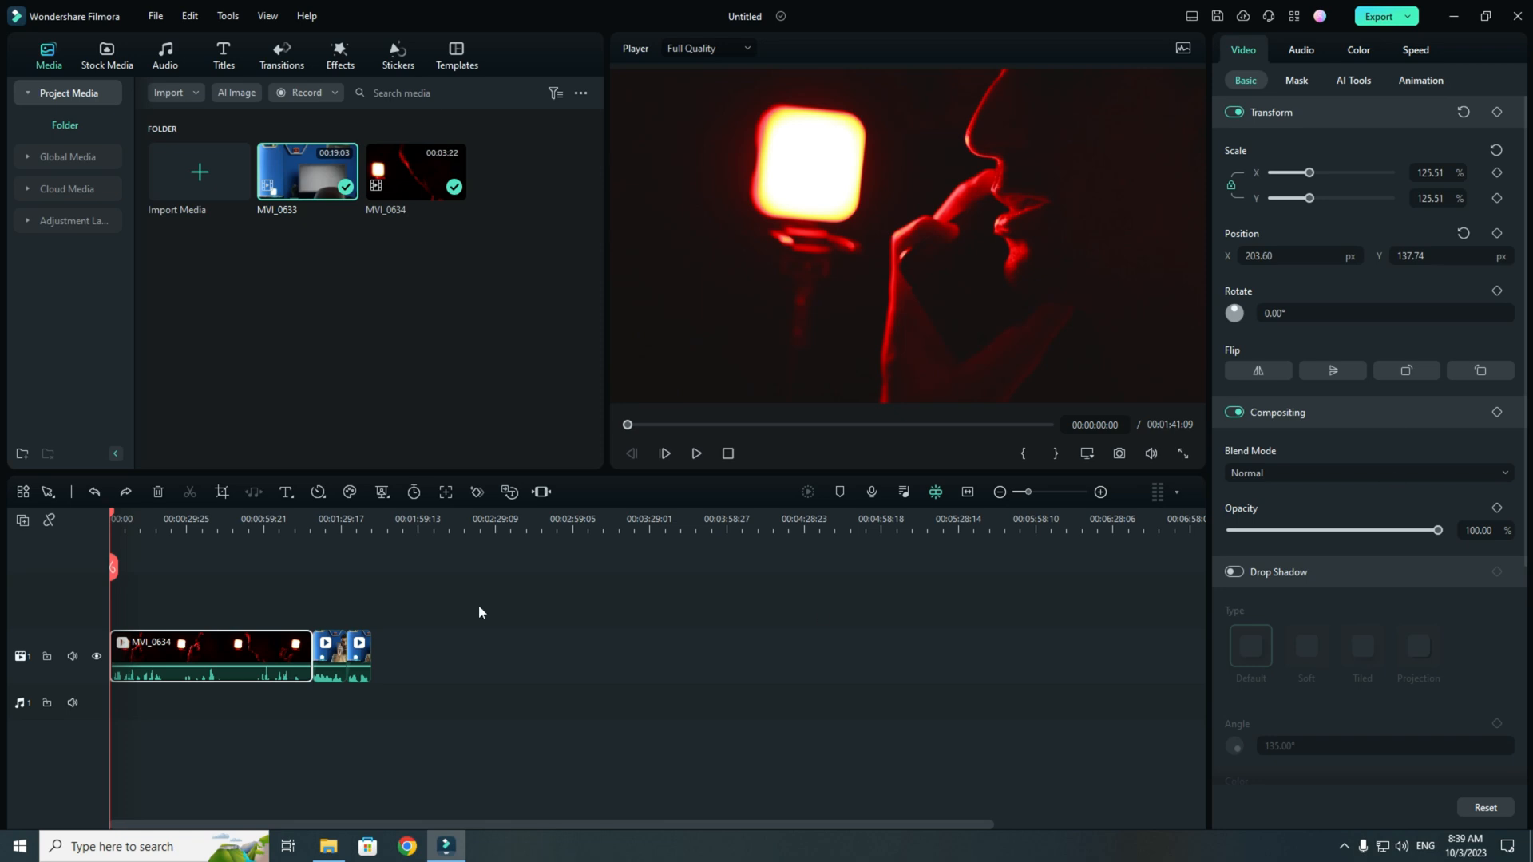
{"action": "left_click", "coordinate": [448, 601]}
- Switch the workspace to the Classic layout and open the video settings of the MVI_0634 timeline clip
{"action": "left_click", "coordinate": [1193, 17]}
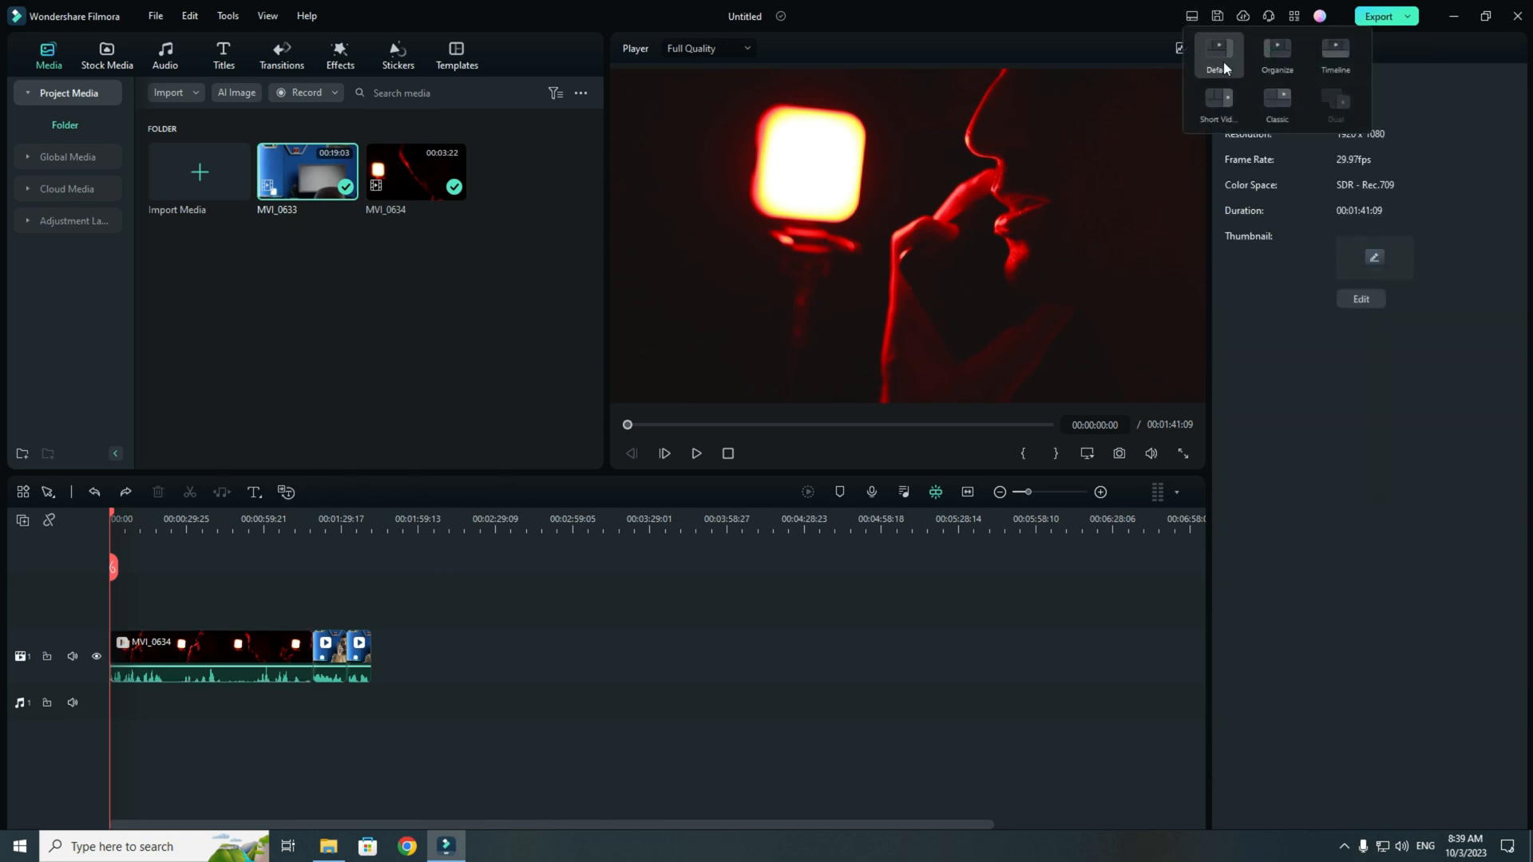
{"action": "left_click", "coordinate": [1278, 99]}
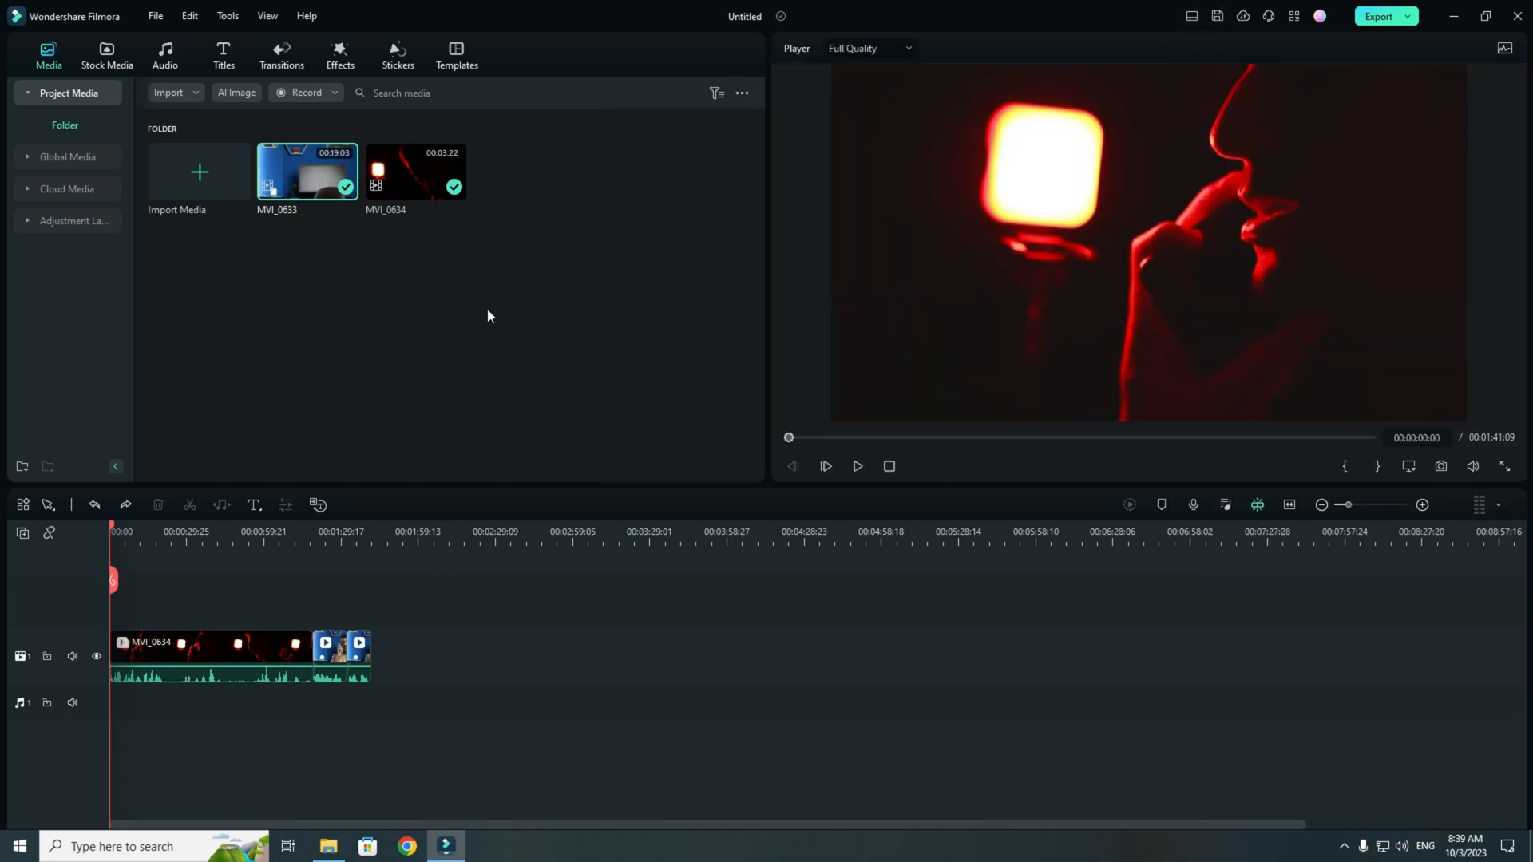
{"action": "left_click", "coordinate": [240, 659]}
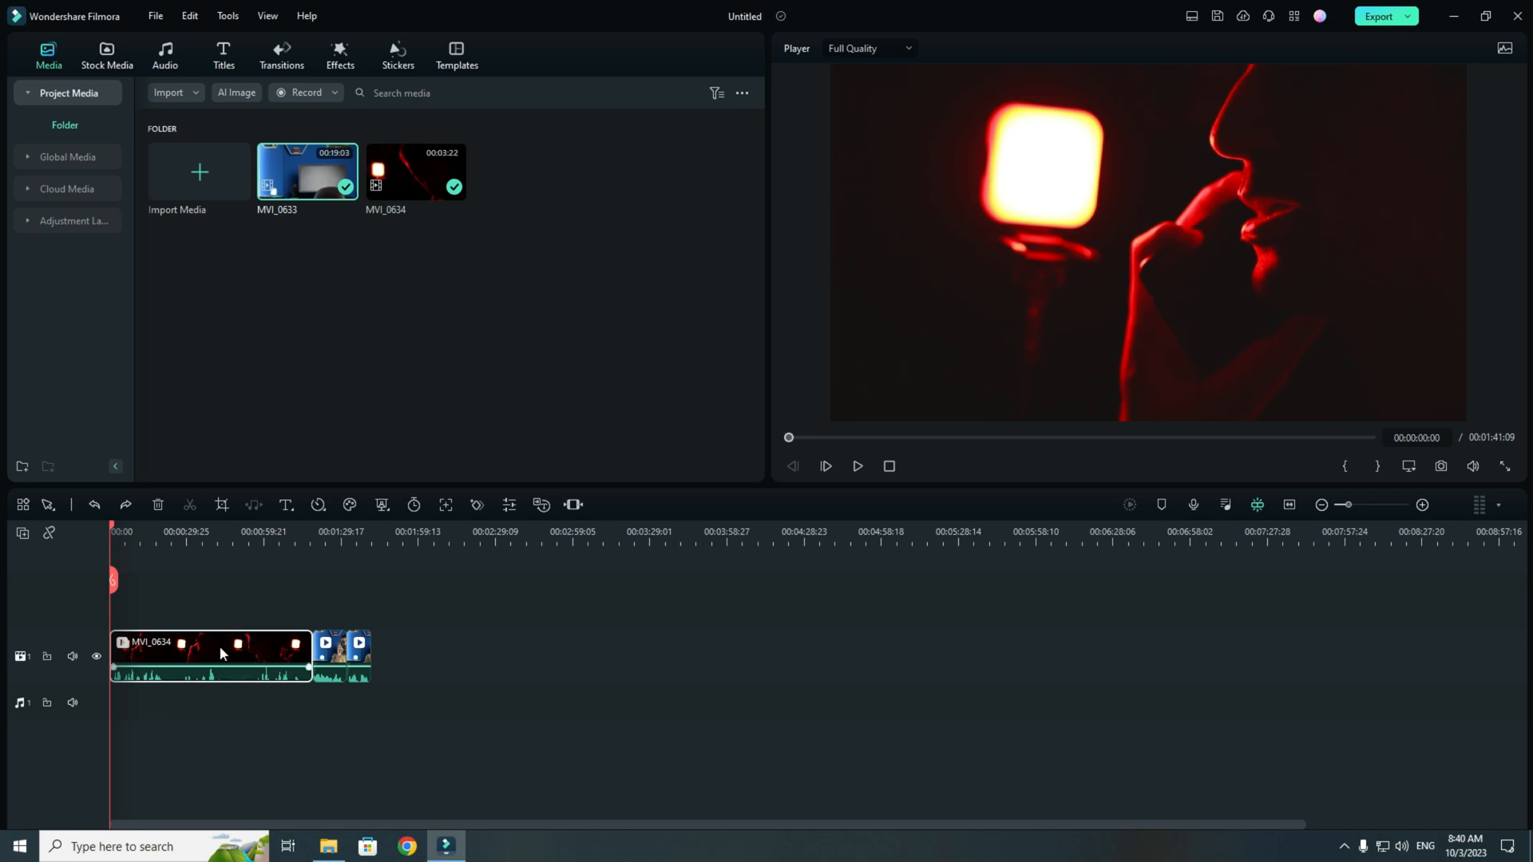
{"action": "double_click", "coordinate": [219, 646]}
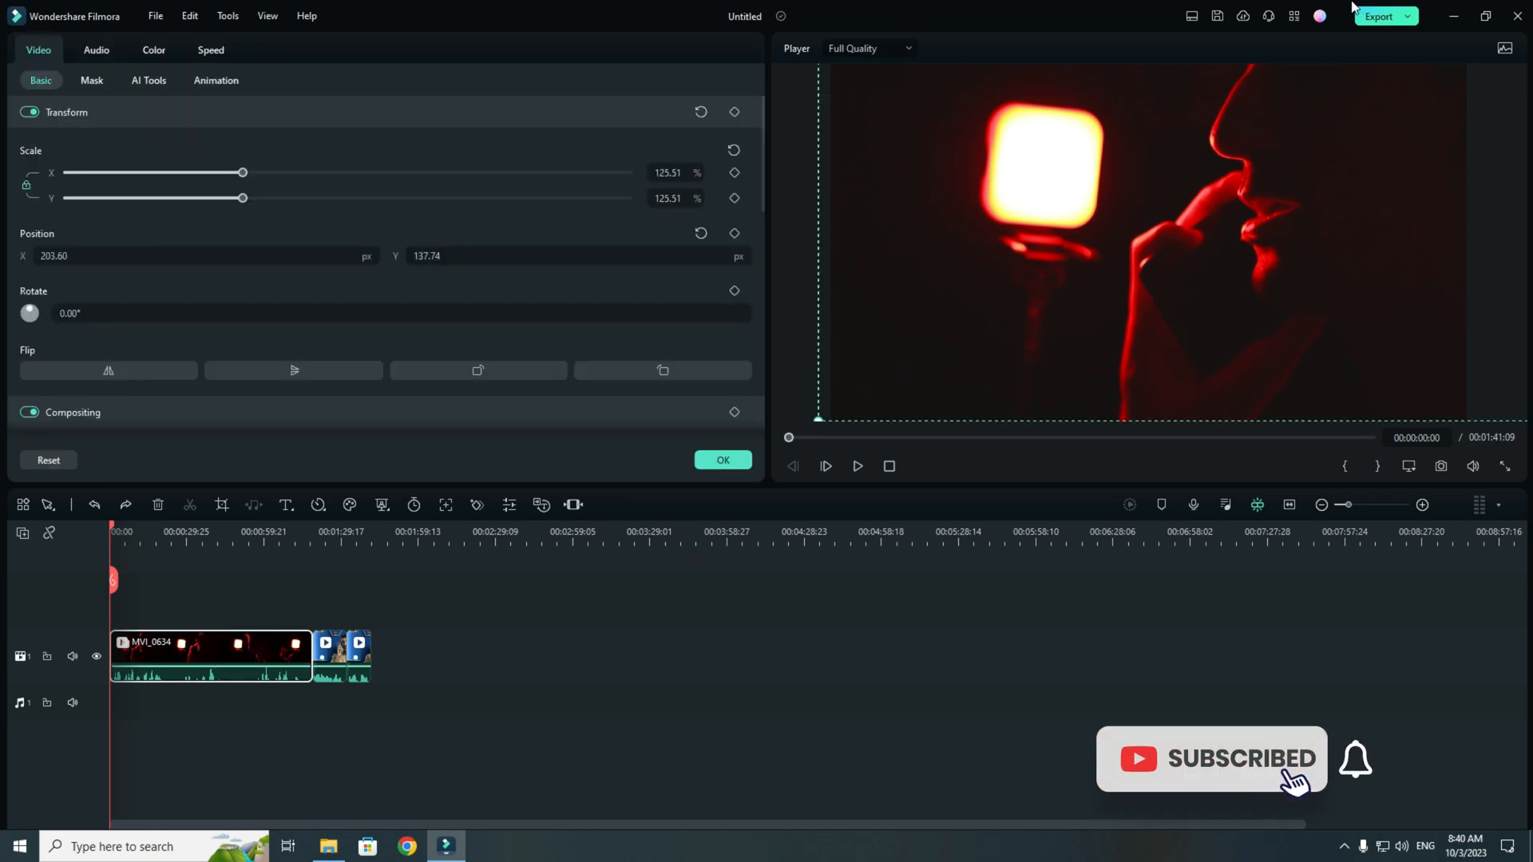
- Switch the workspace back to the Default layout and deselect the timeline clip
{"action": "left_click", "coordinate": [1192, 16]}
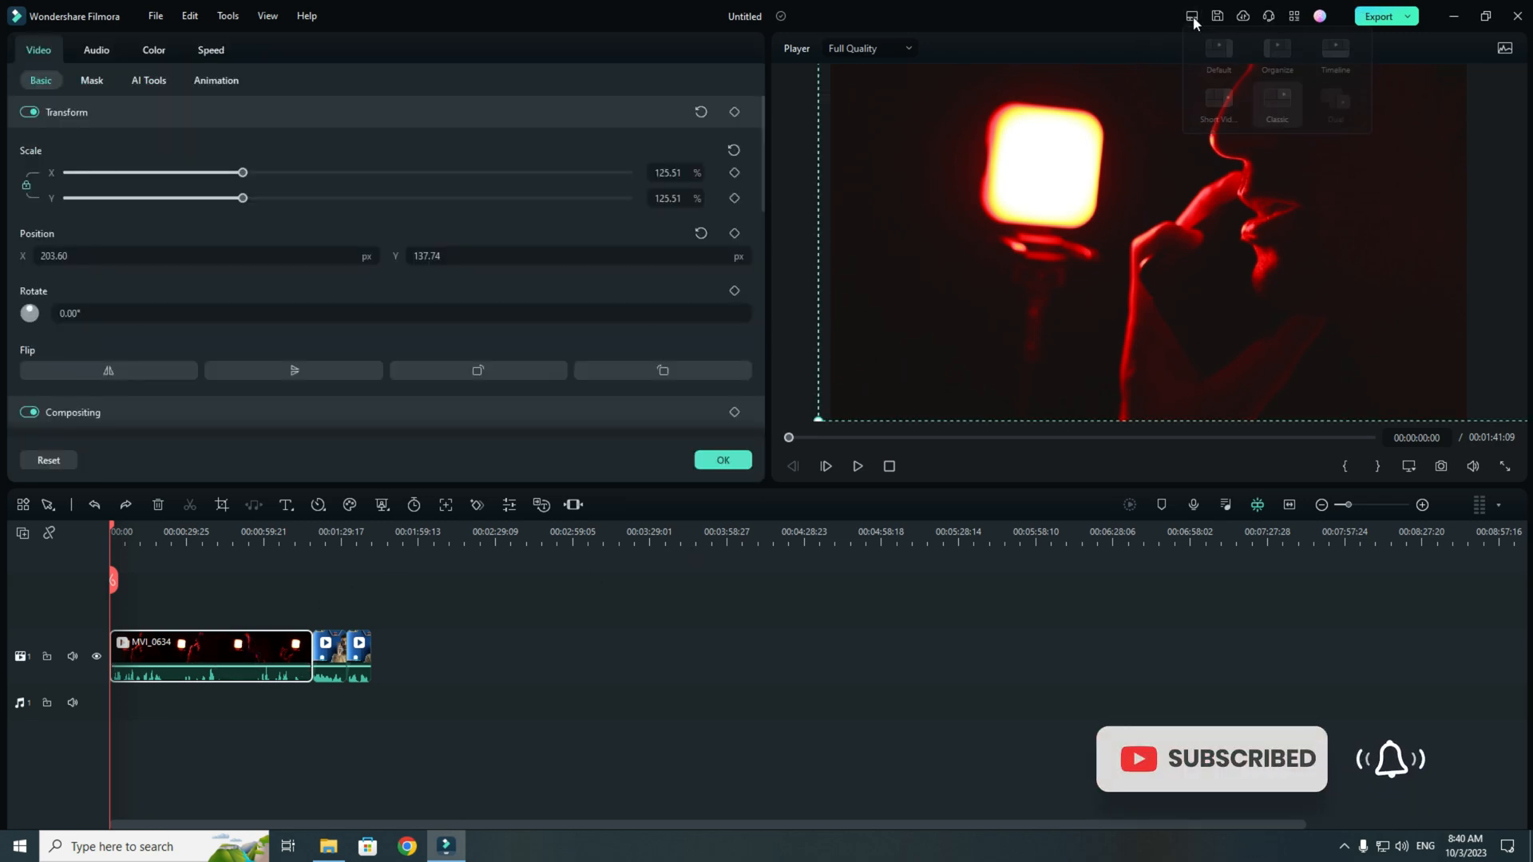
{"action": "left_click", "coordinate": [1219, 54]}
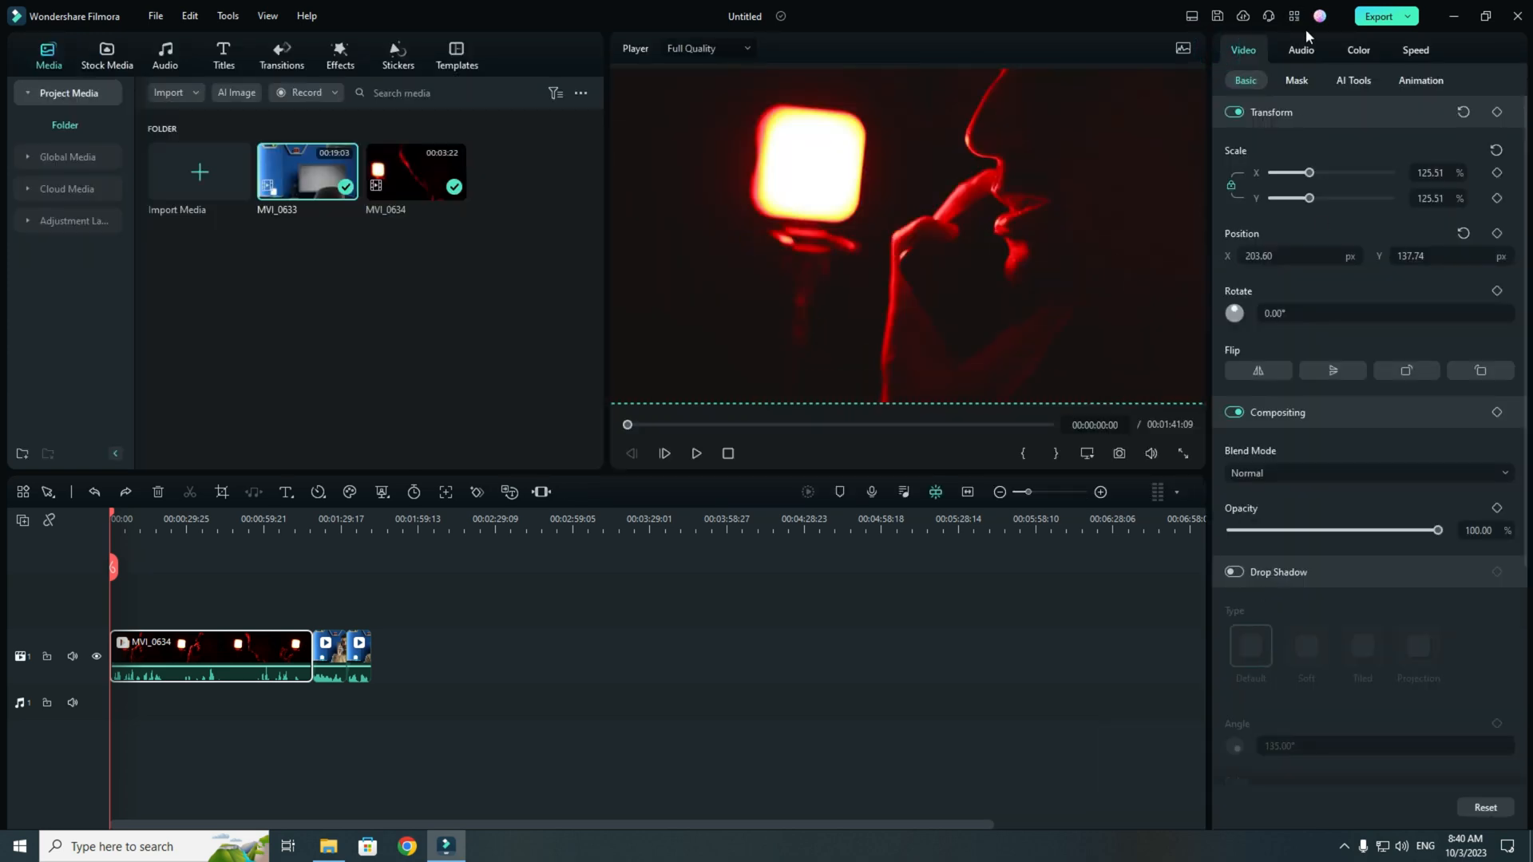
{"action": "left_click", "coordinate": [732, 566]}
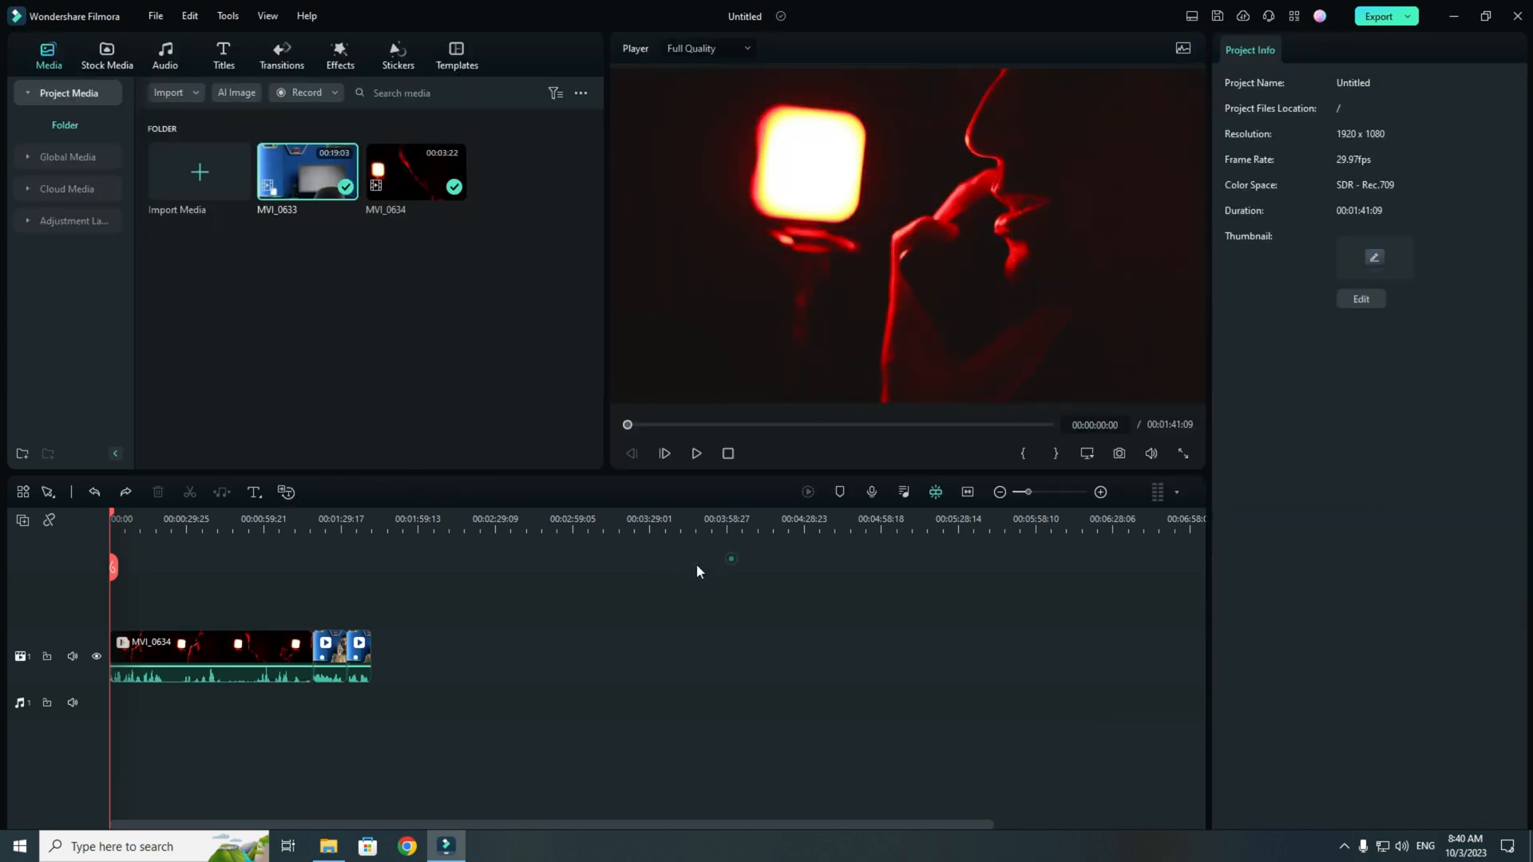
- Detach the audio of the MVI_0634 clip onto its own audio track
{"action": "left_click", "coordinate": [207, 647]}
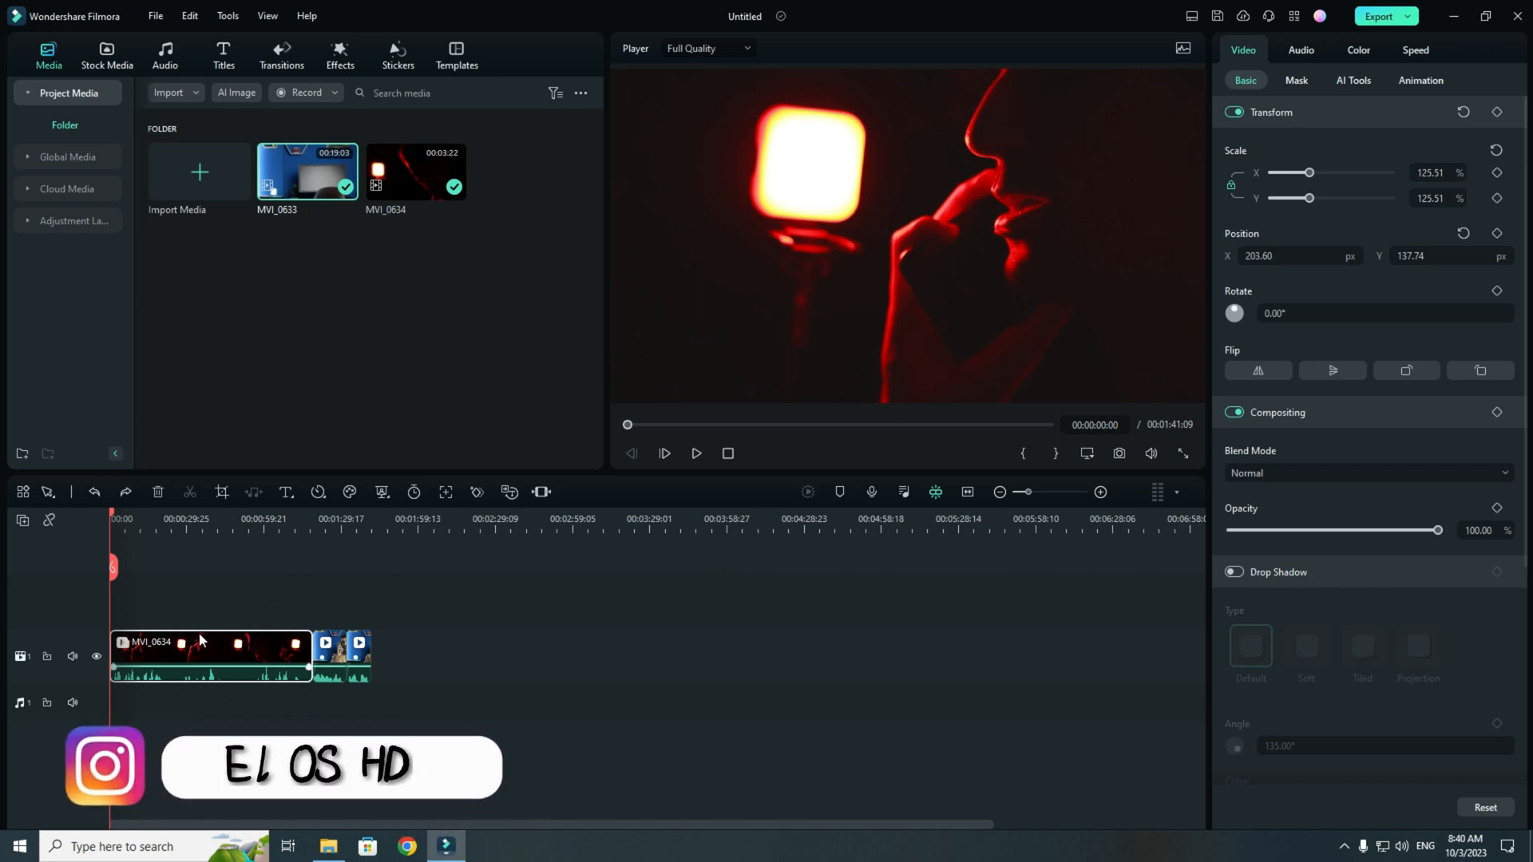
{"action": "key", "text": "ctrl+alt+d"}
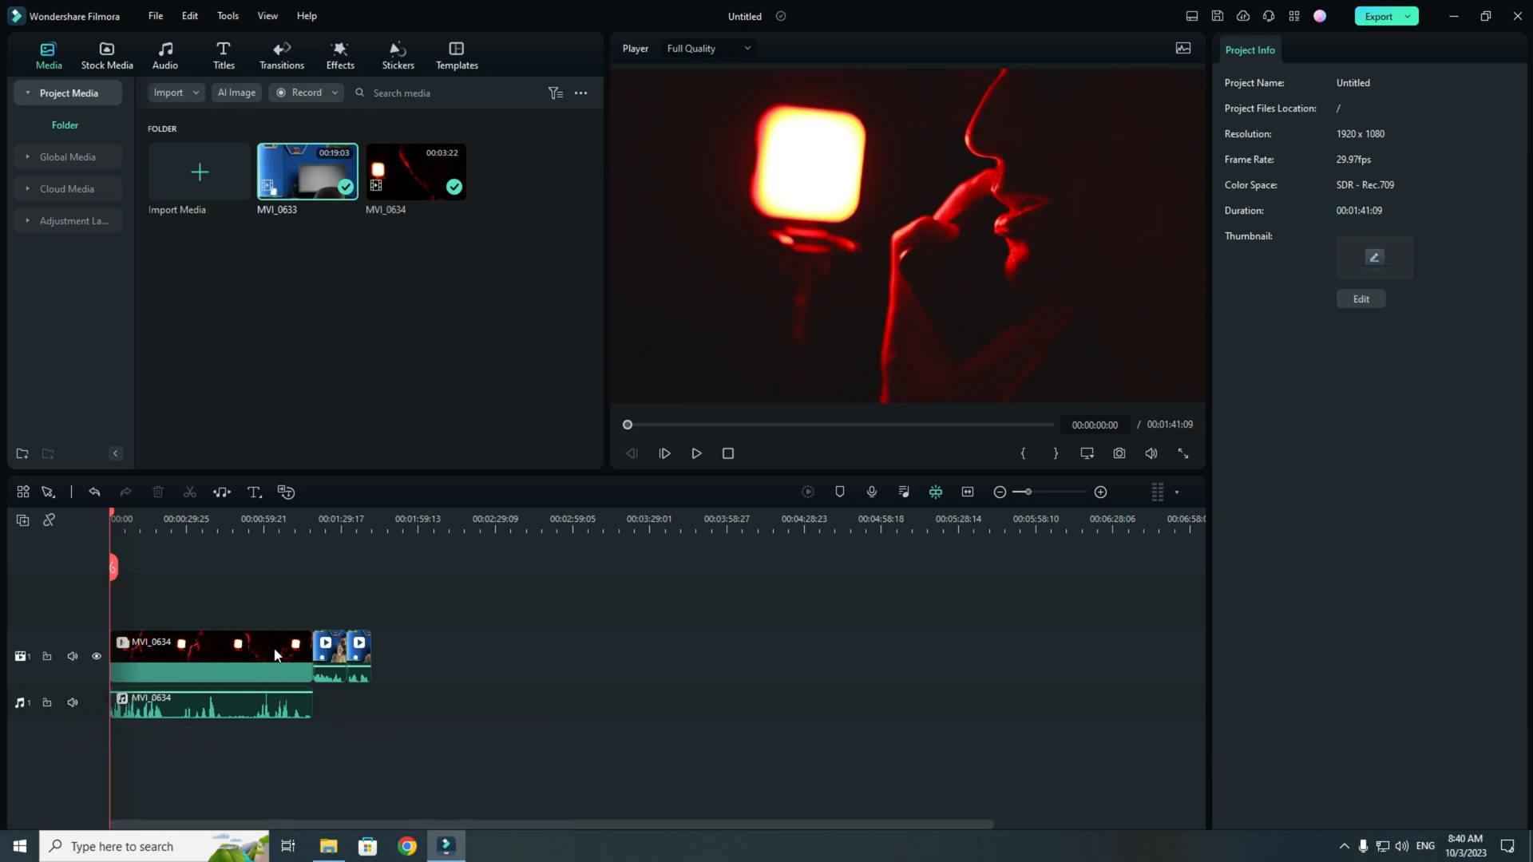
- Raise the pitch of the detached MVI_0634 audio to 6 and play it back
{"action": "left_click", "coordinate": [205, 716]}
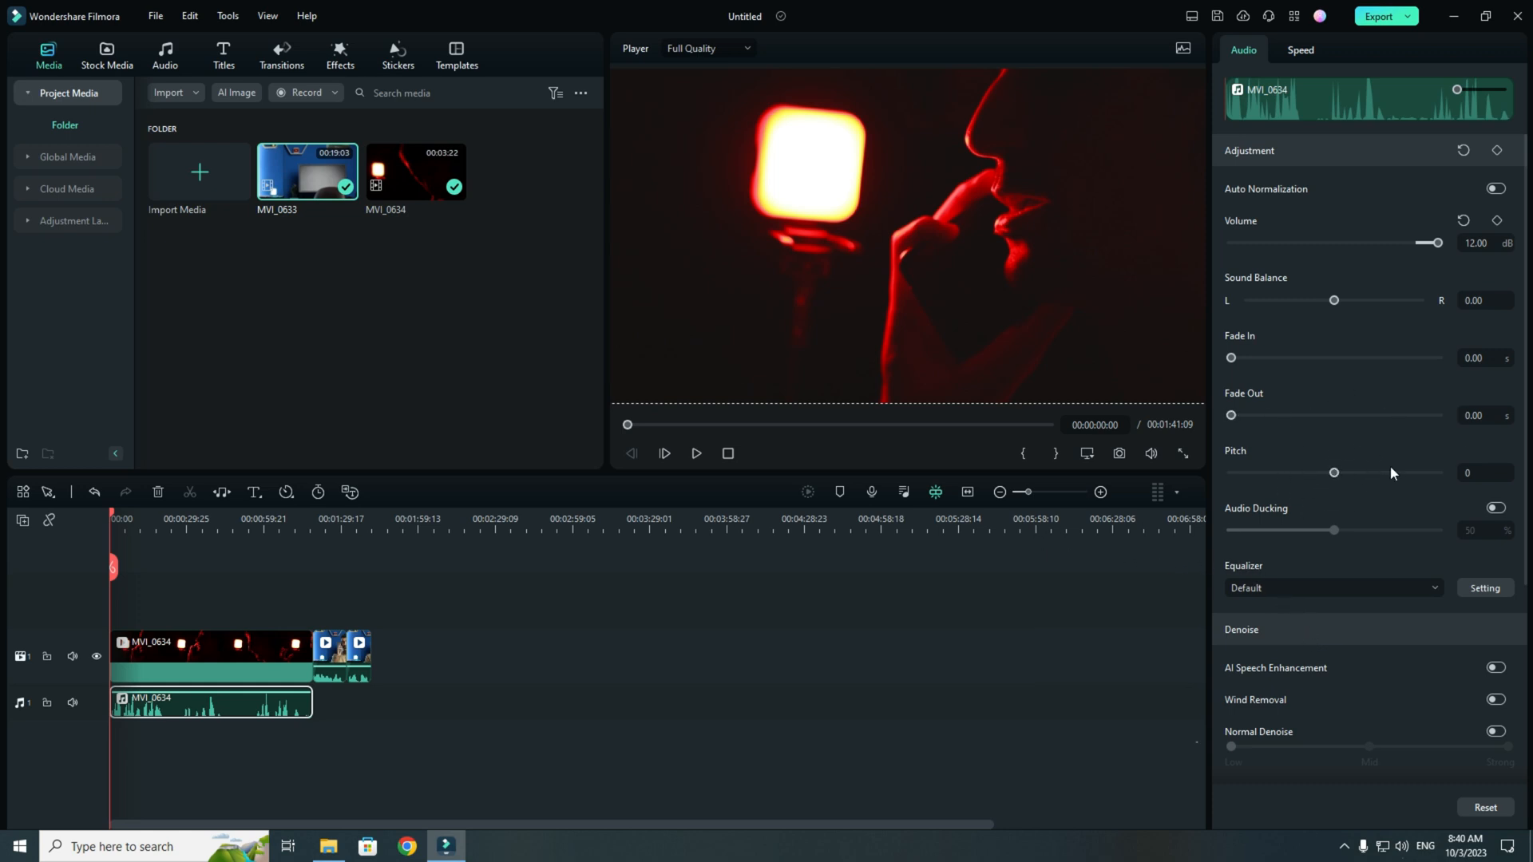
{"action": "left_click_drag", "start_coordinate": [1335, 471], "coordinate": [1386, 473]}
{"action": "key", "text": "space"}
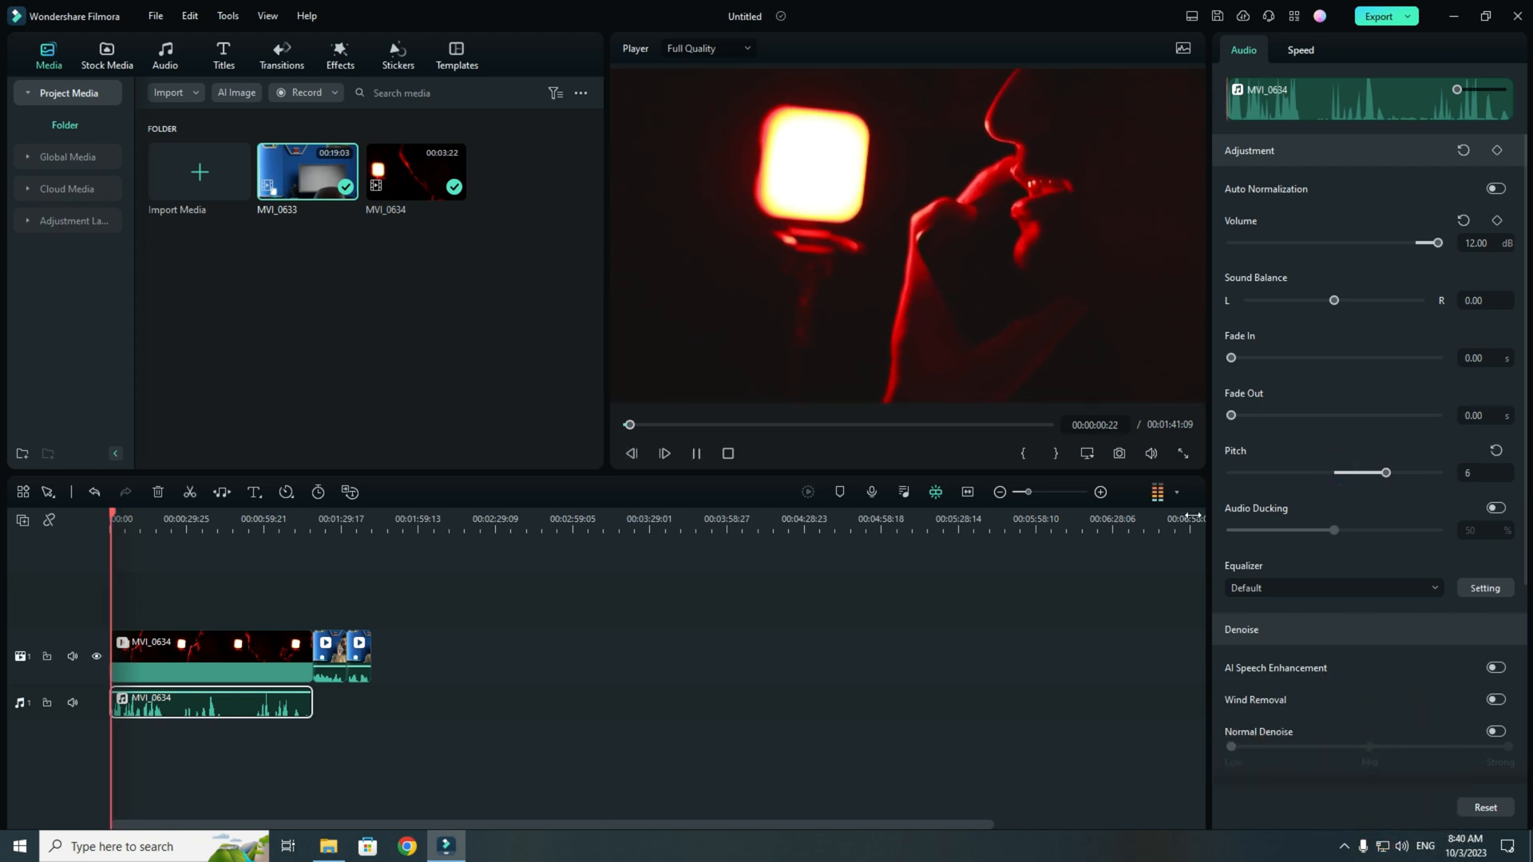
{"action": "key", "text": "space"}
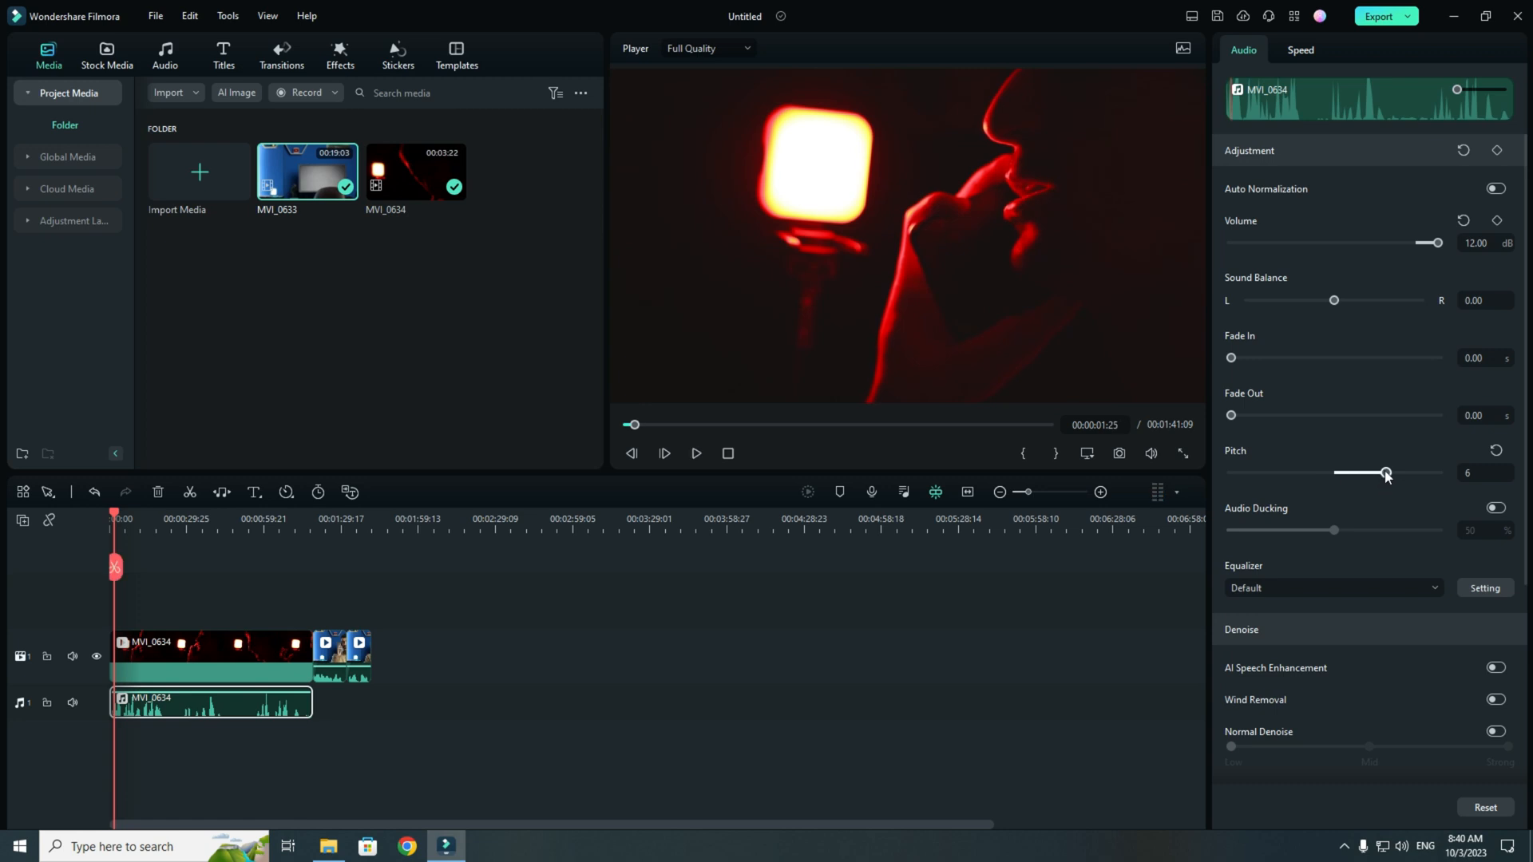
- Lower the detached audio's pitch to -8 and listen to the playback
{"action": "left_click_drag", "start_coordinate": [1386, 473], "coordinate": [1266, 473]}
{"action": "key", "text": "space"}
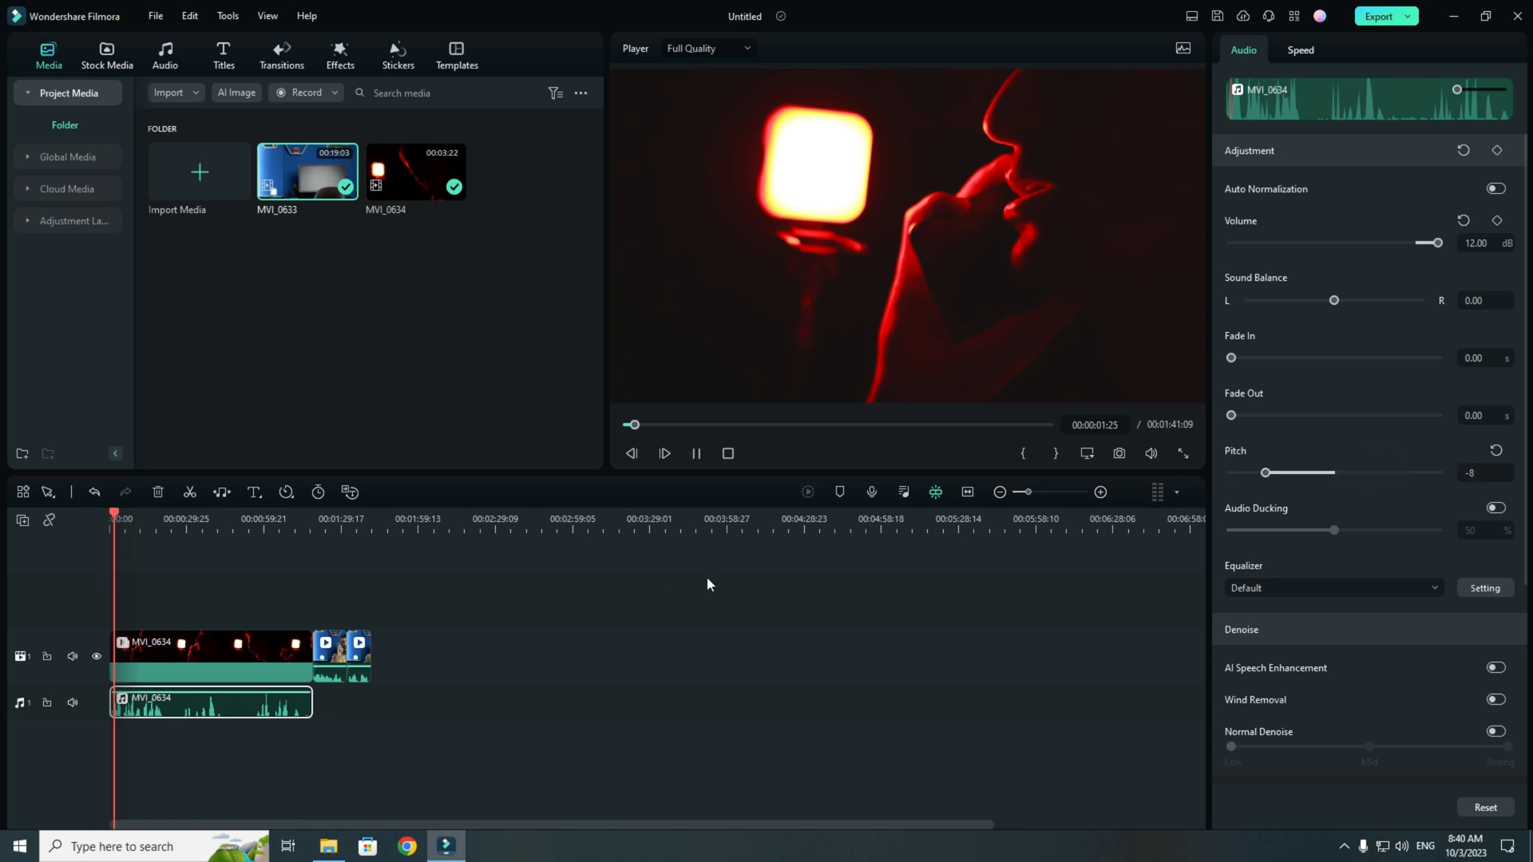
{"action": "key", "text": "space"}
- Fine-tune the detached audio's pitch with a playback check and settle on -9
{"action": "left_click_drag", "start_coordinate": [1266, 473], "coordinate": [1301, 474]}
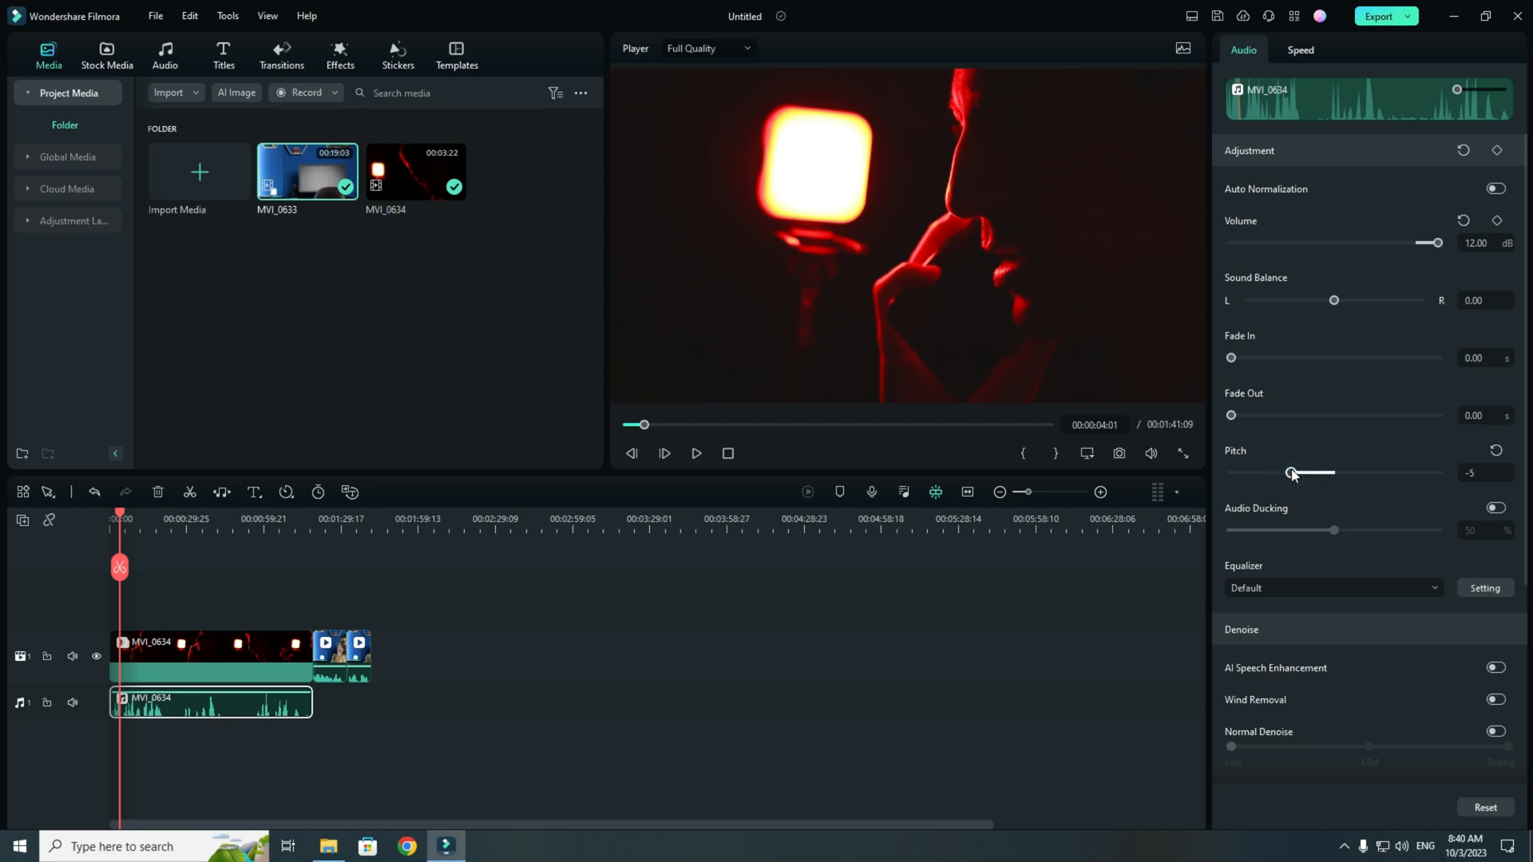
{"action": "key", "text": "space"}
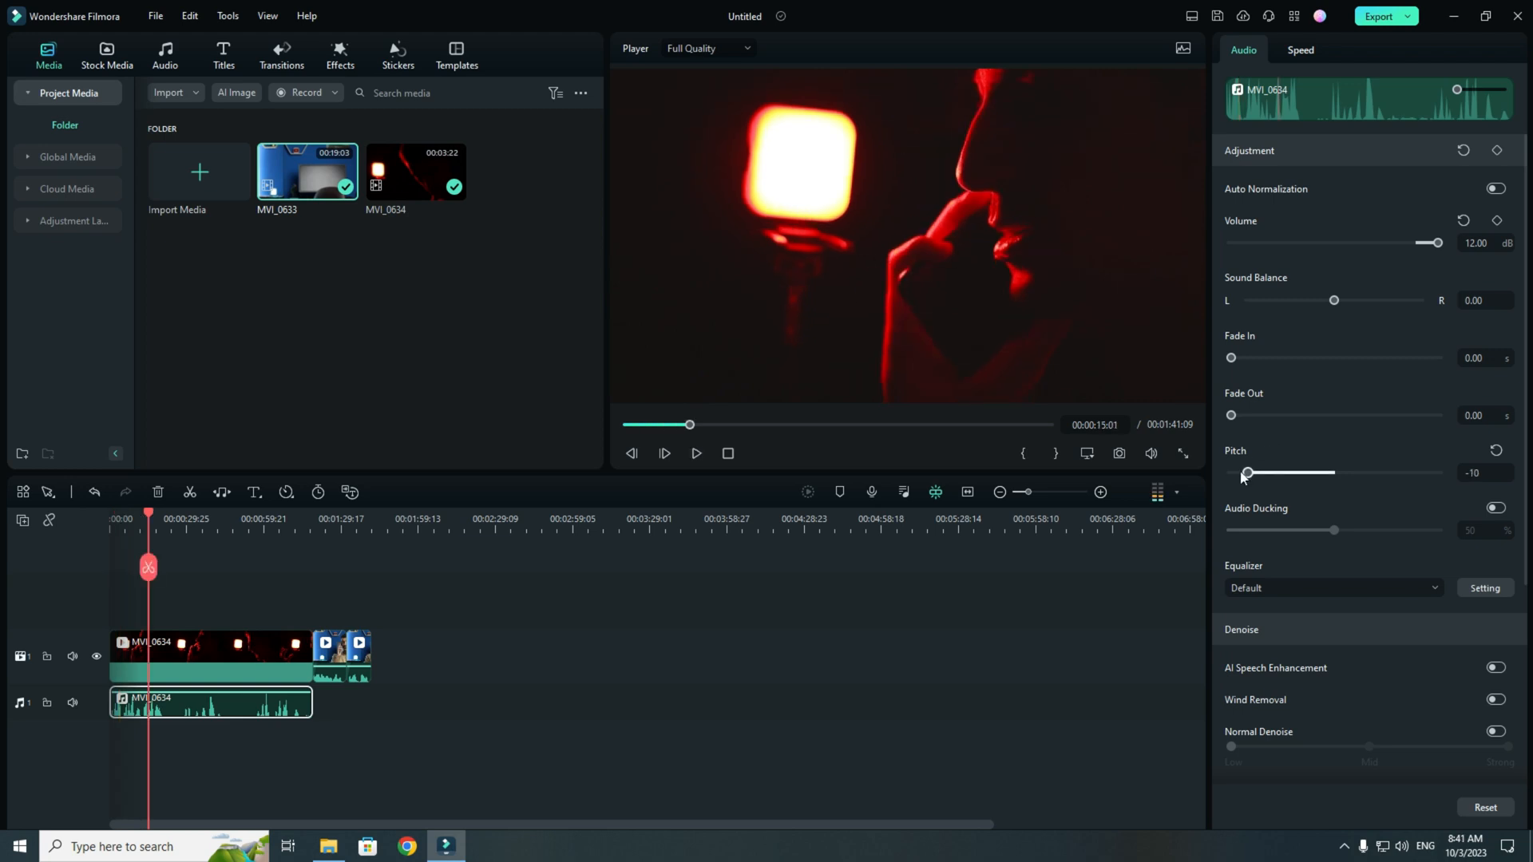
{"action": "left_click_drag", "start_coordinate": [1247, 471], "coordinate": [1301, 474]}
- Move the first phone-call clip onto a new video track above MVI_0634 and mute that track
{"action": "left_click", "coordinate": [330, 519]}
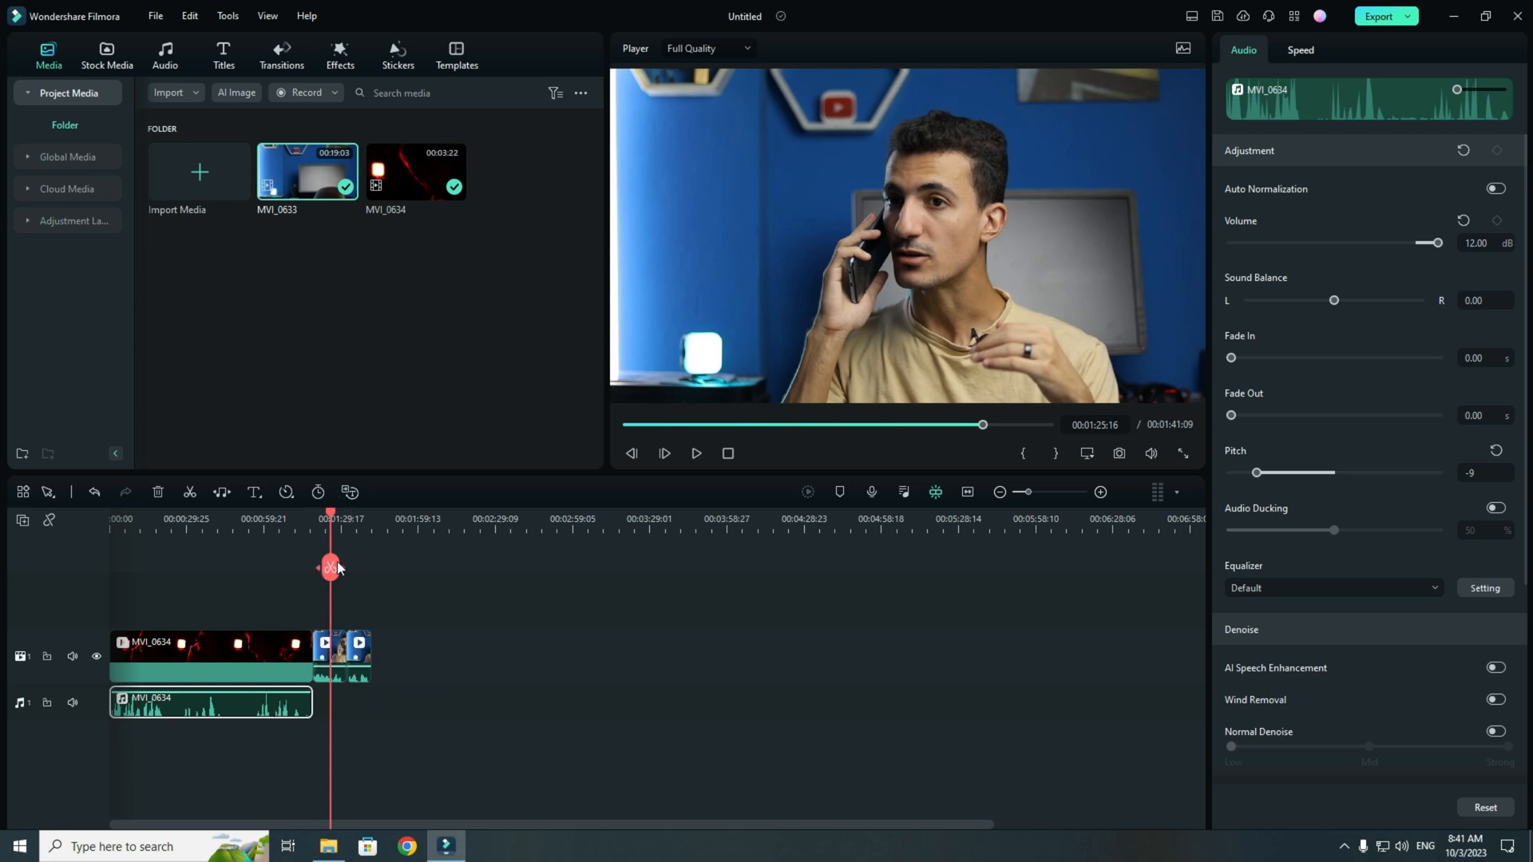
{"action": "left_click_drag", "start_coordinate": [334, 635], "coordinate": [265, 622]}
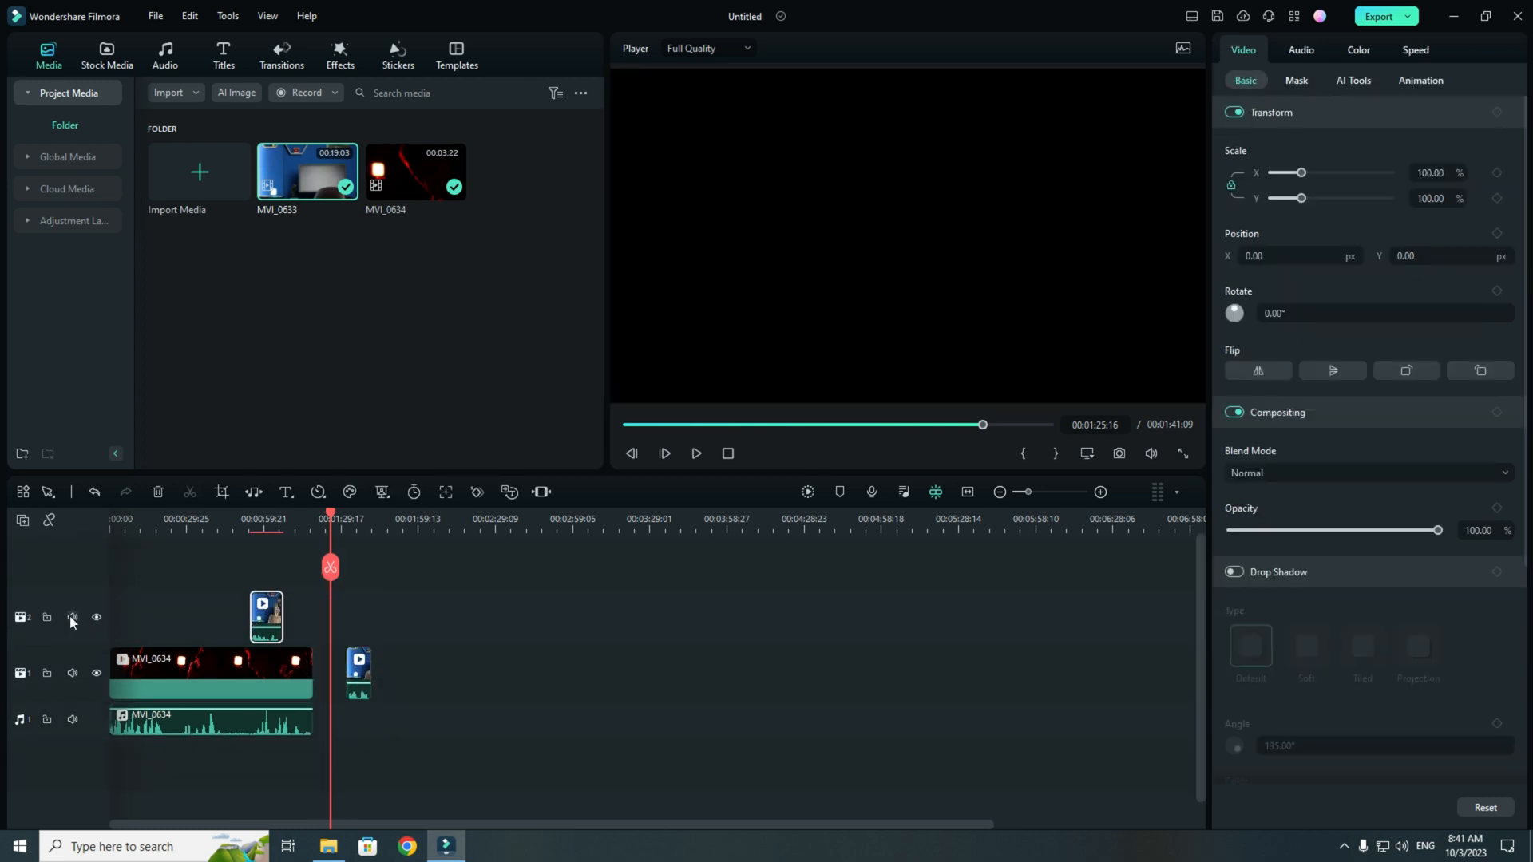
{"action": "left_click", "coordinate": [262, 519]}
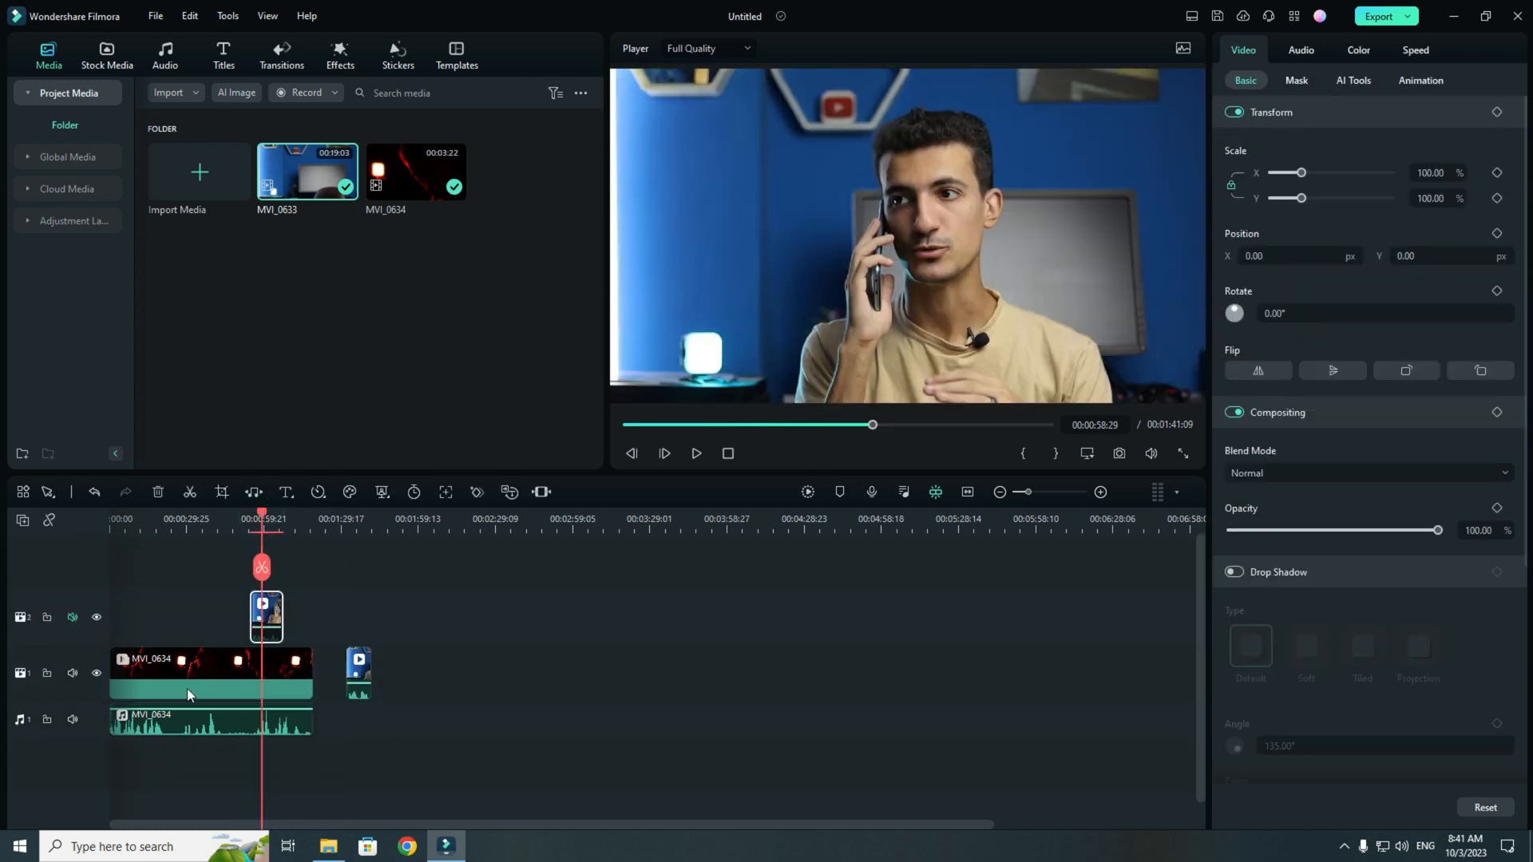
- Shift the phone-call clip close to the start of the timeline and park the playhead over it at 00:00:13:08
{"action": "left_click", "coordinate": [268, 724]}
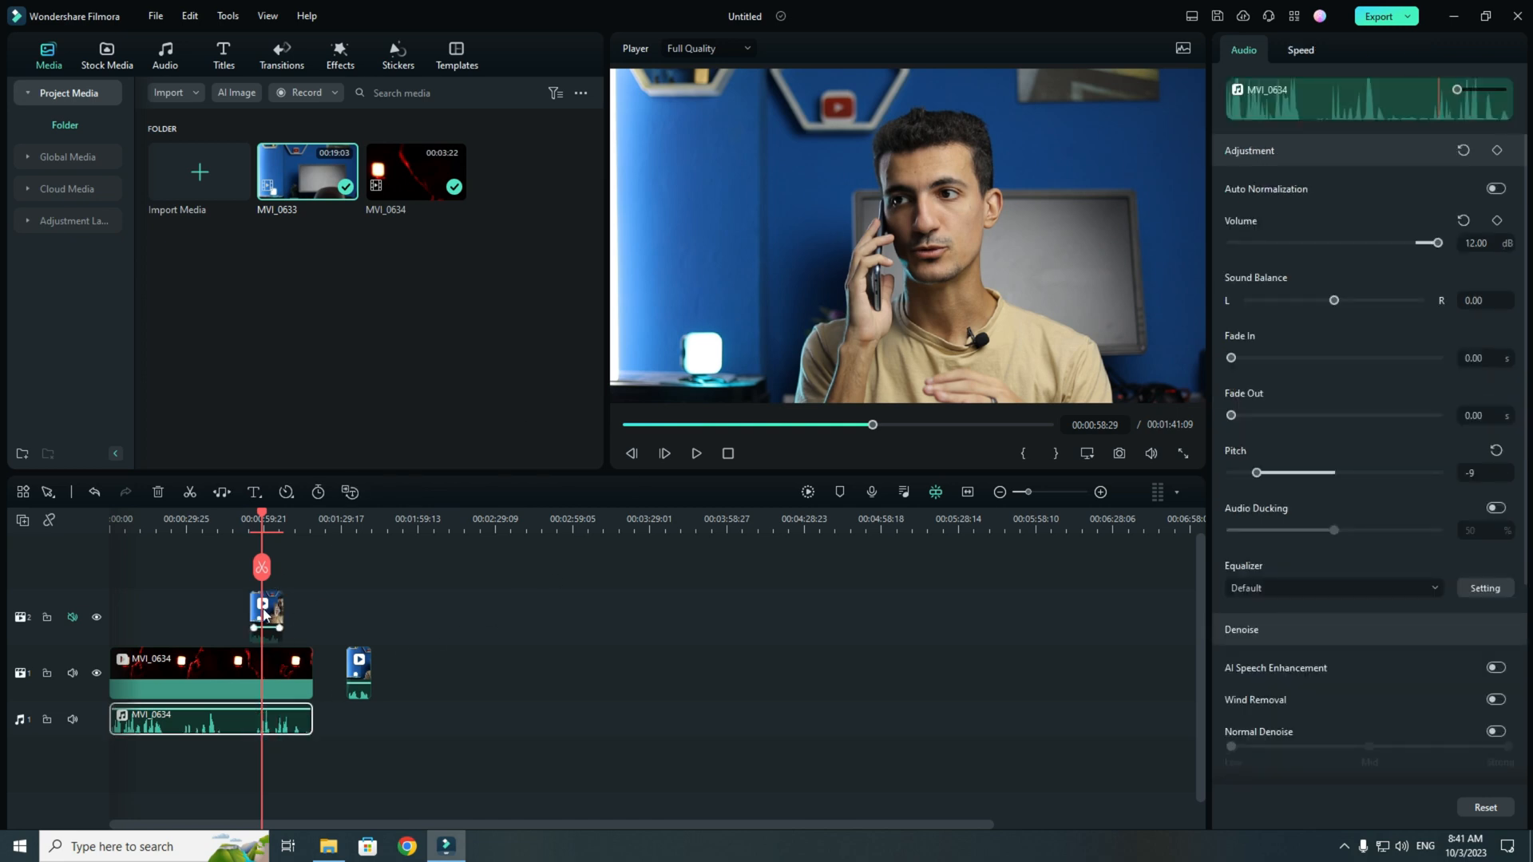
{"action": "left_click_drag", "start_coordinate": [264, 614], "coordinate": [150, 613]}
{"action": "left_click", "coordinate": [144, 519]}
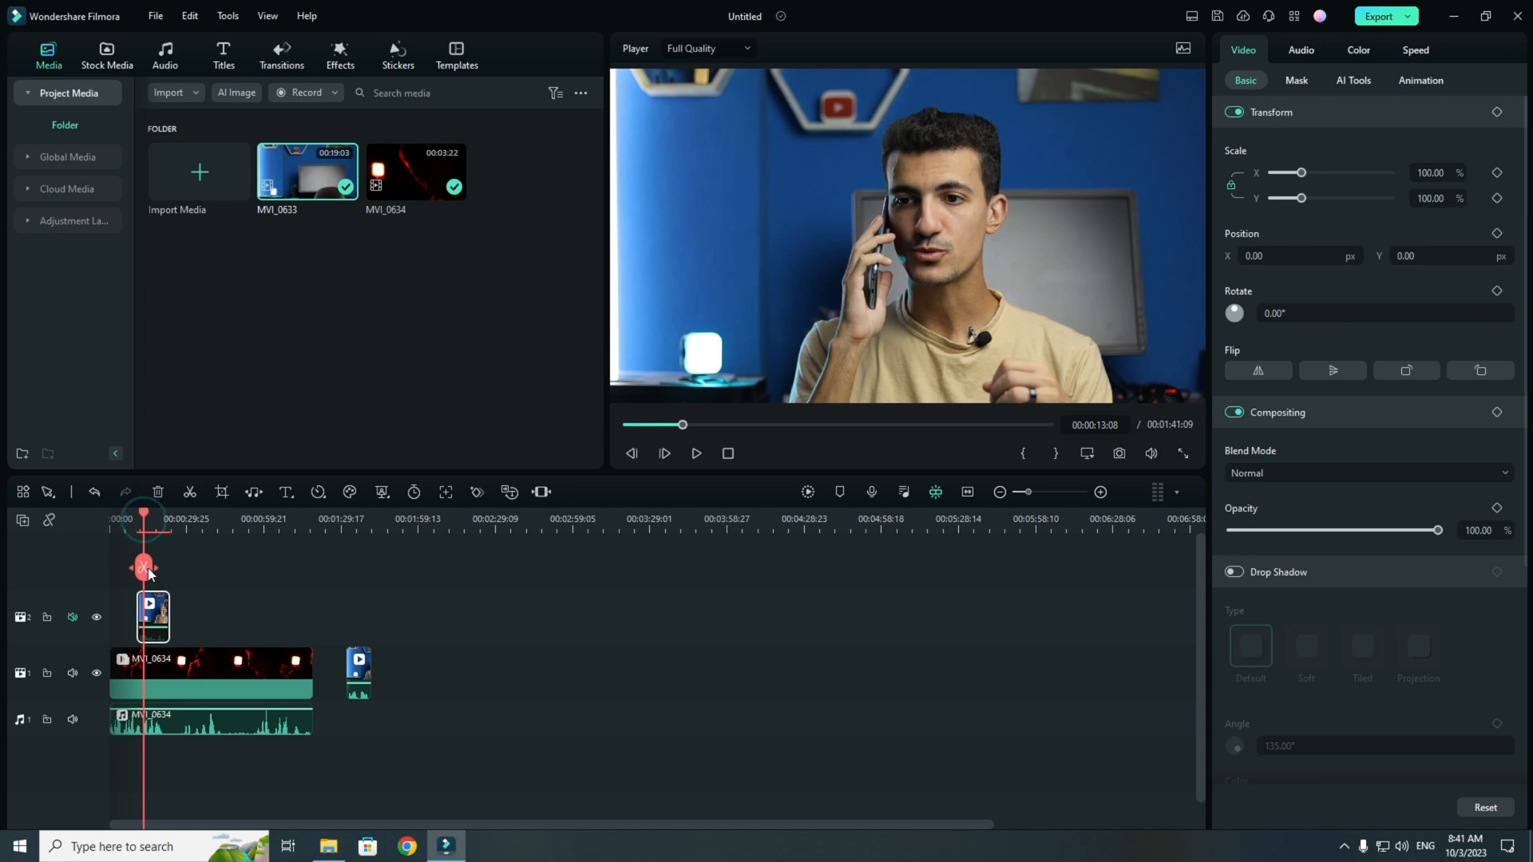
- Try the Low Bass equalizer preset on the detached audio and compare its playback with the Default preset
{"action": "left_click", "coordinate": [171, 735]}
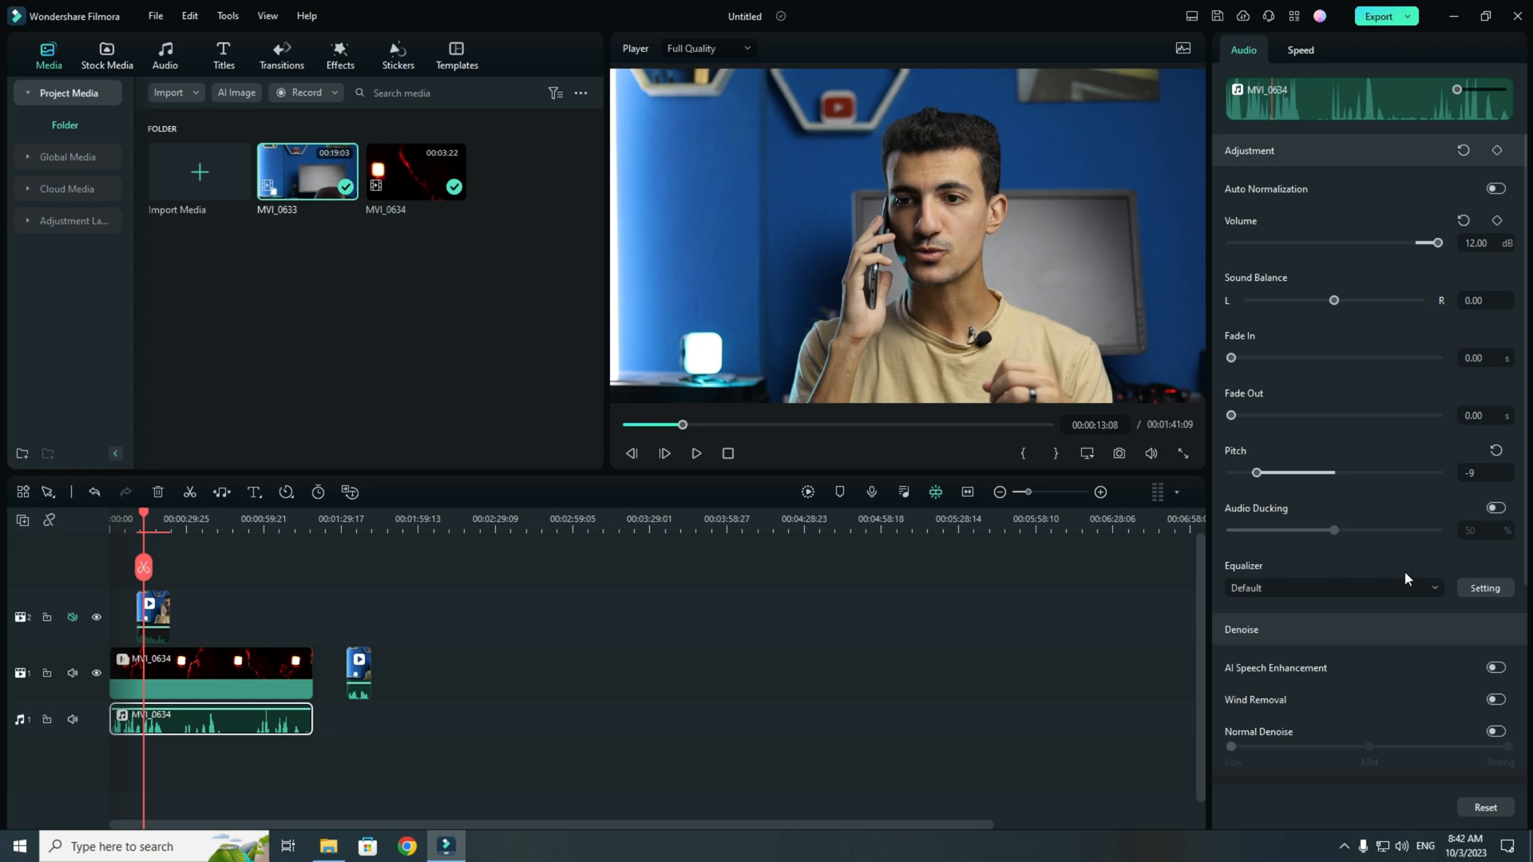
{"action": "left_click", "coordinate": [1290, 590]}
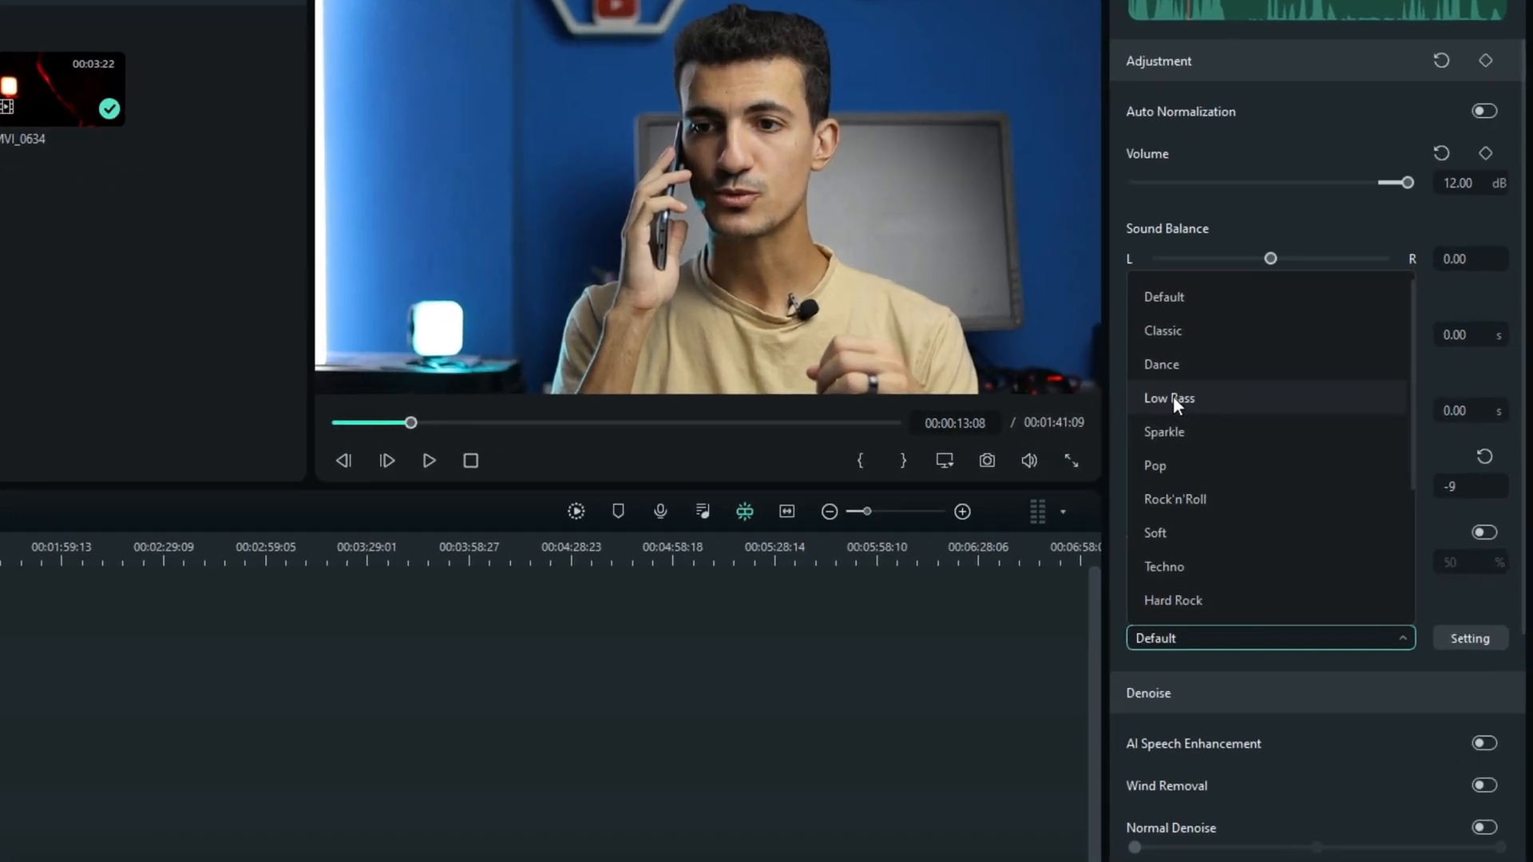
{"action": "left_click", "coordinate": [1260, 405]}
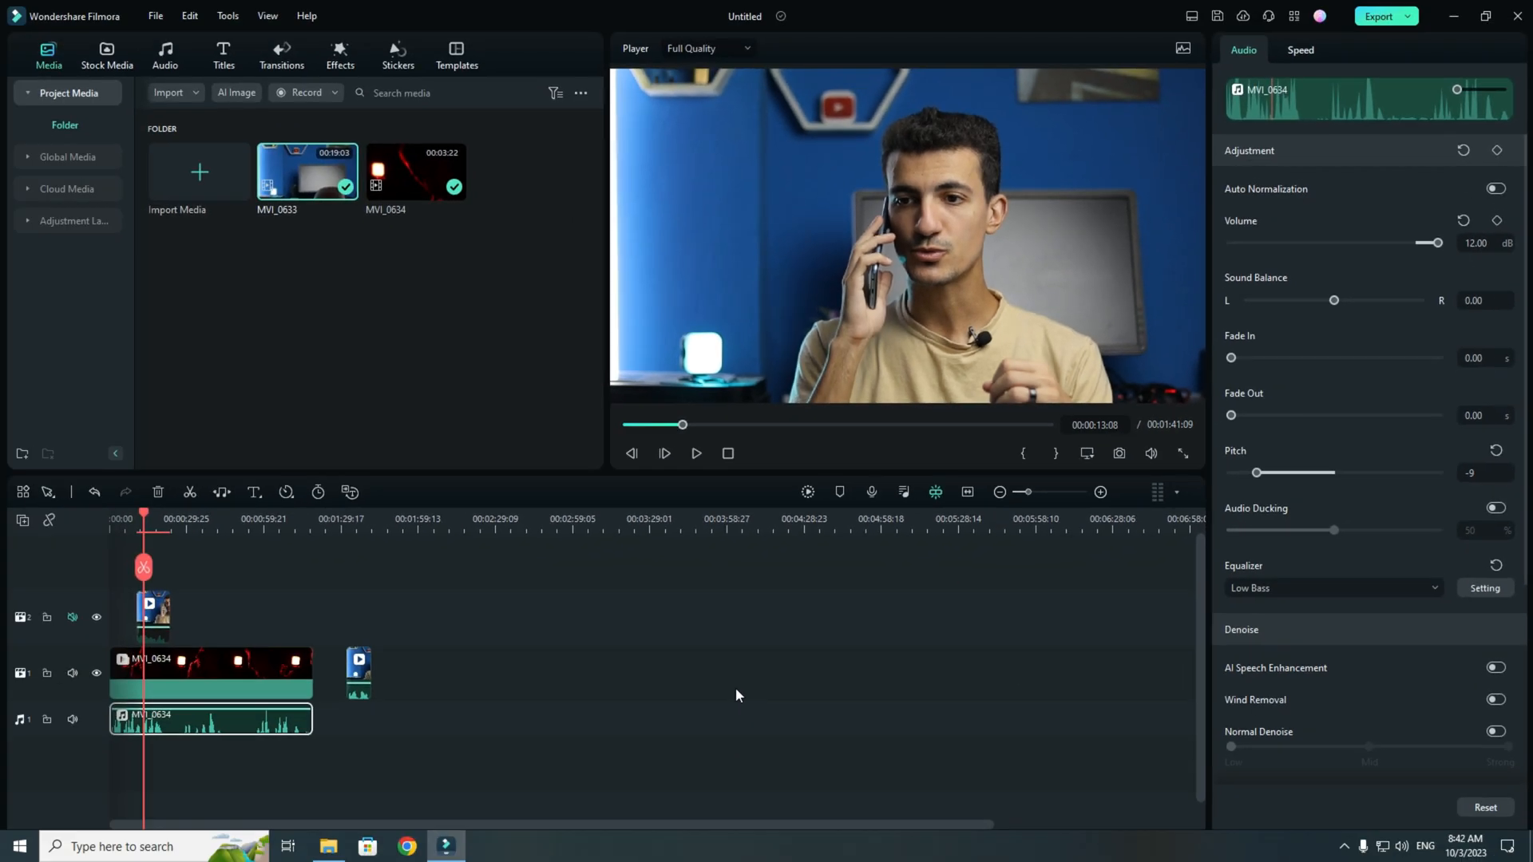
{"action": "key", "text": "space"}
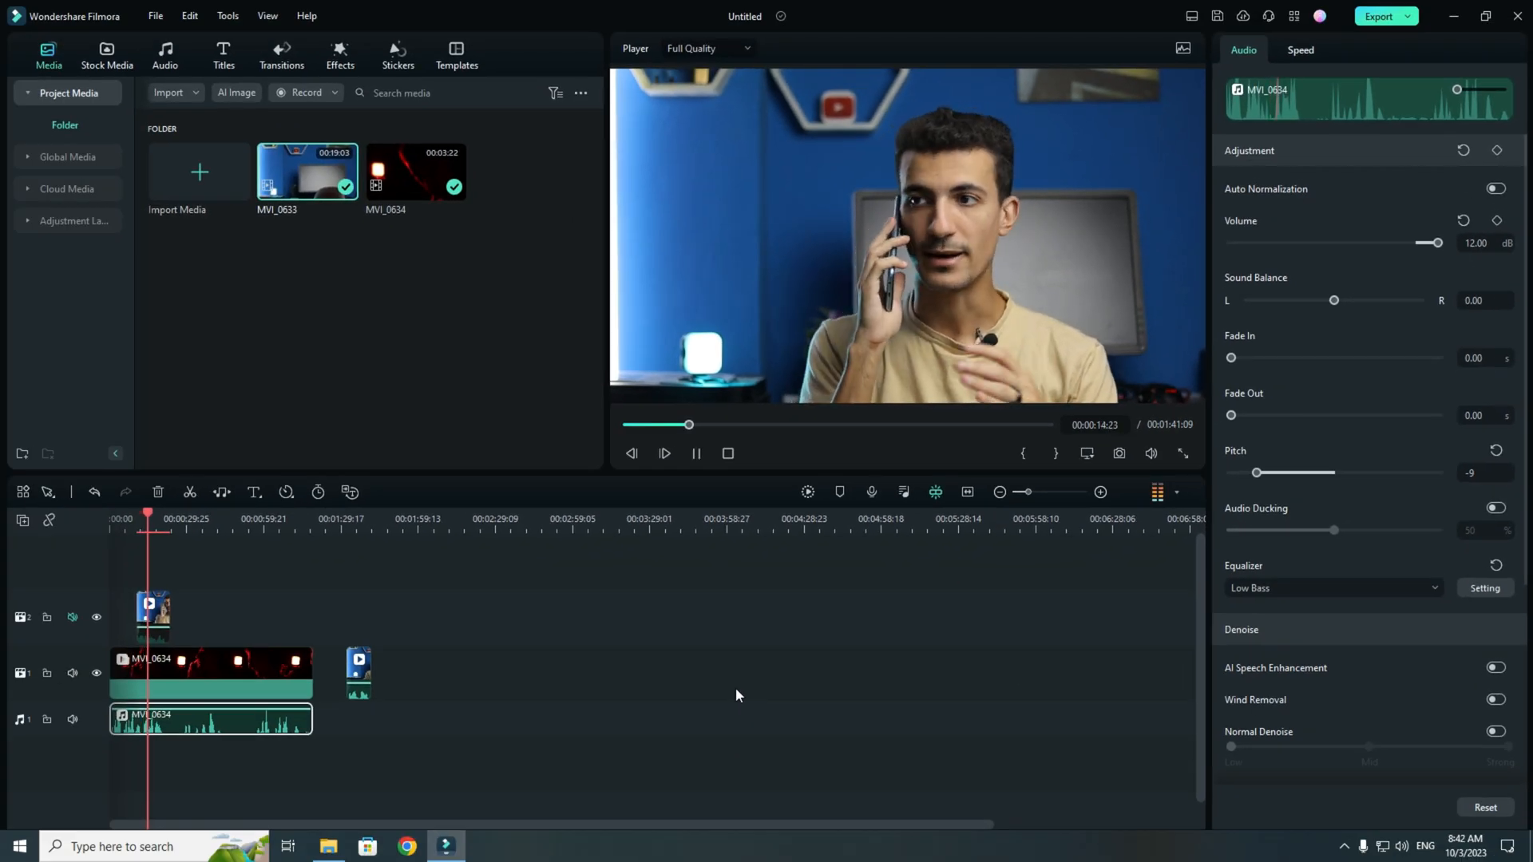
{"action": "left_click", "coordinate": [1497, 565]}
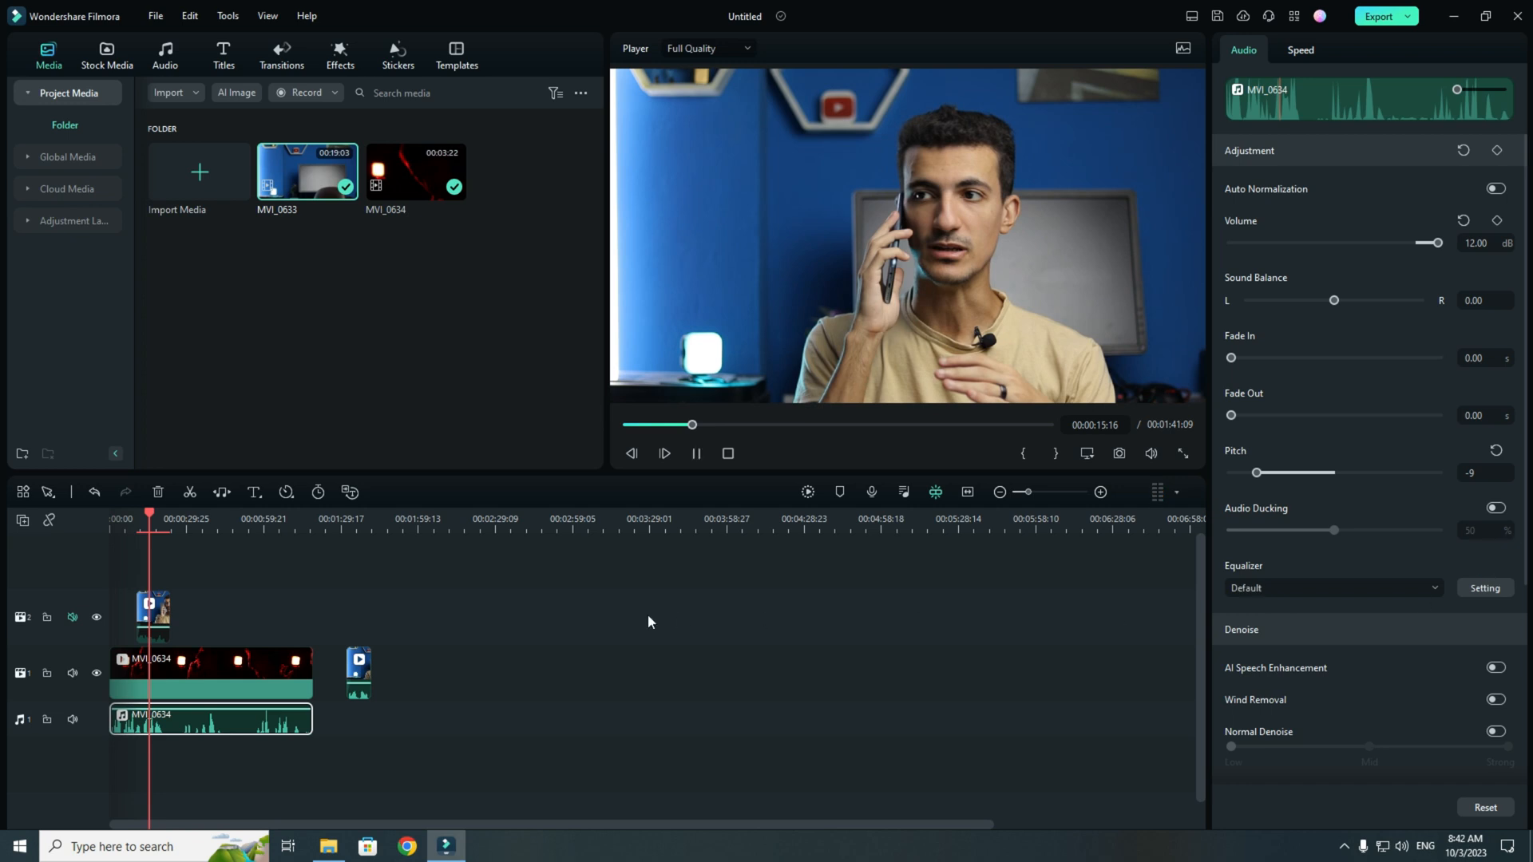
{"action": "key", "text": "space"}
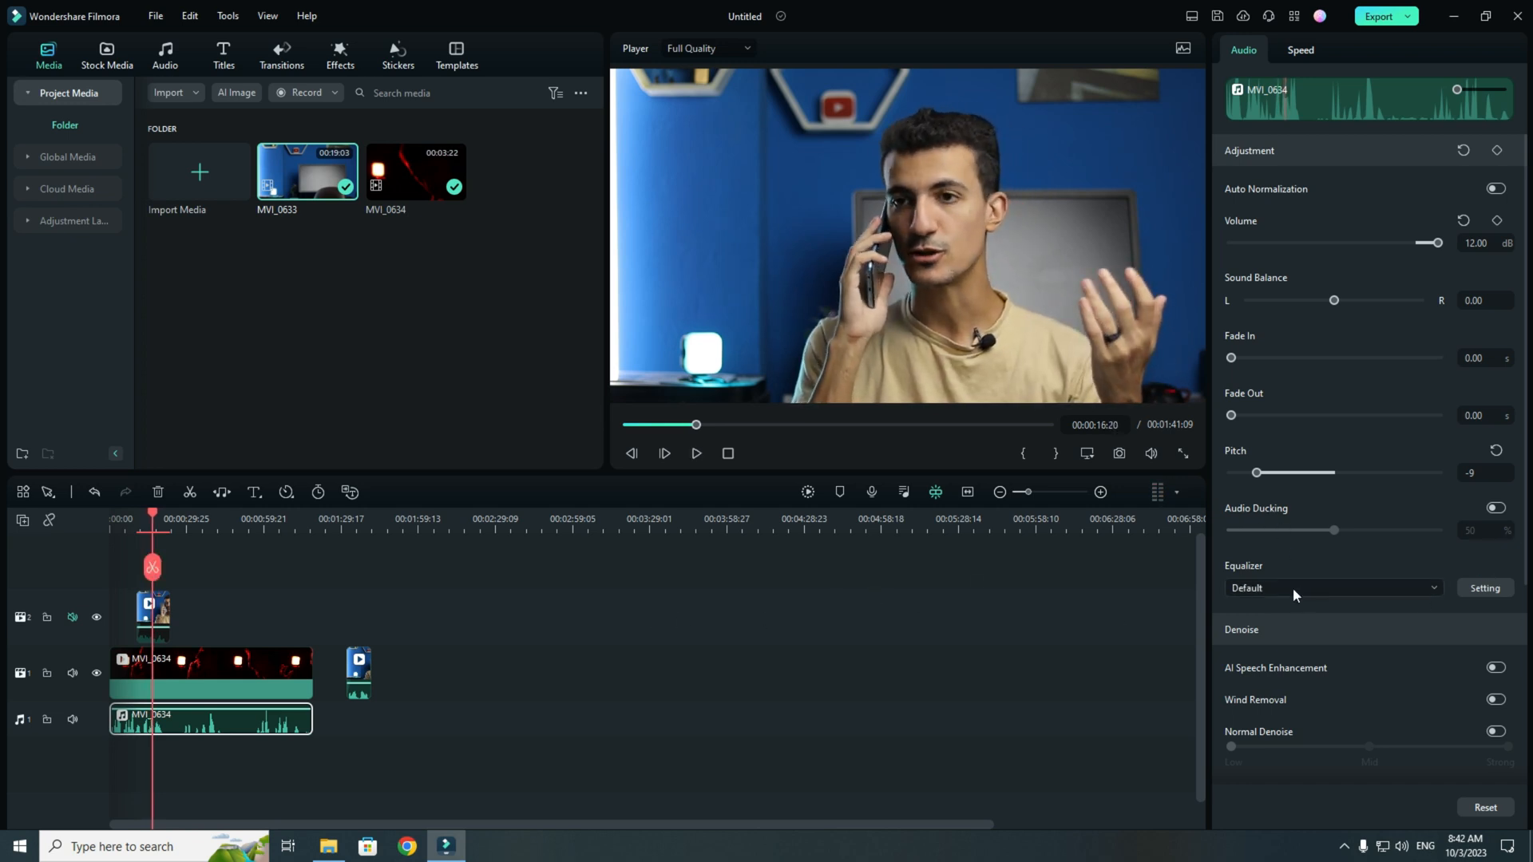
- Apply the Low Bass equalizer preset to the detached audio and move the playhead back to 00:00:12:10
{"action": "left_click", "coordinate": [1292, 587]}
{"action": "scroll", "coordinate": [1303, 435], "scroll_direction": "down", "scroll_amount": 1}
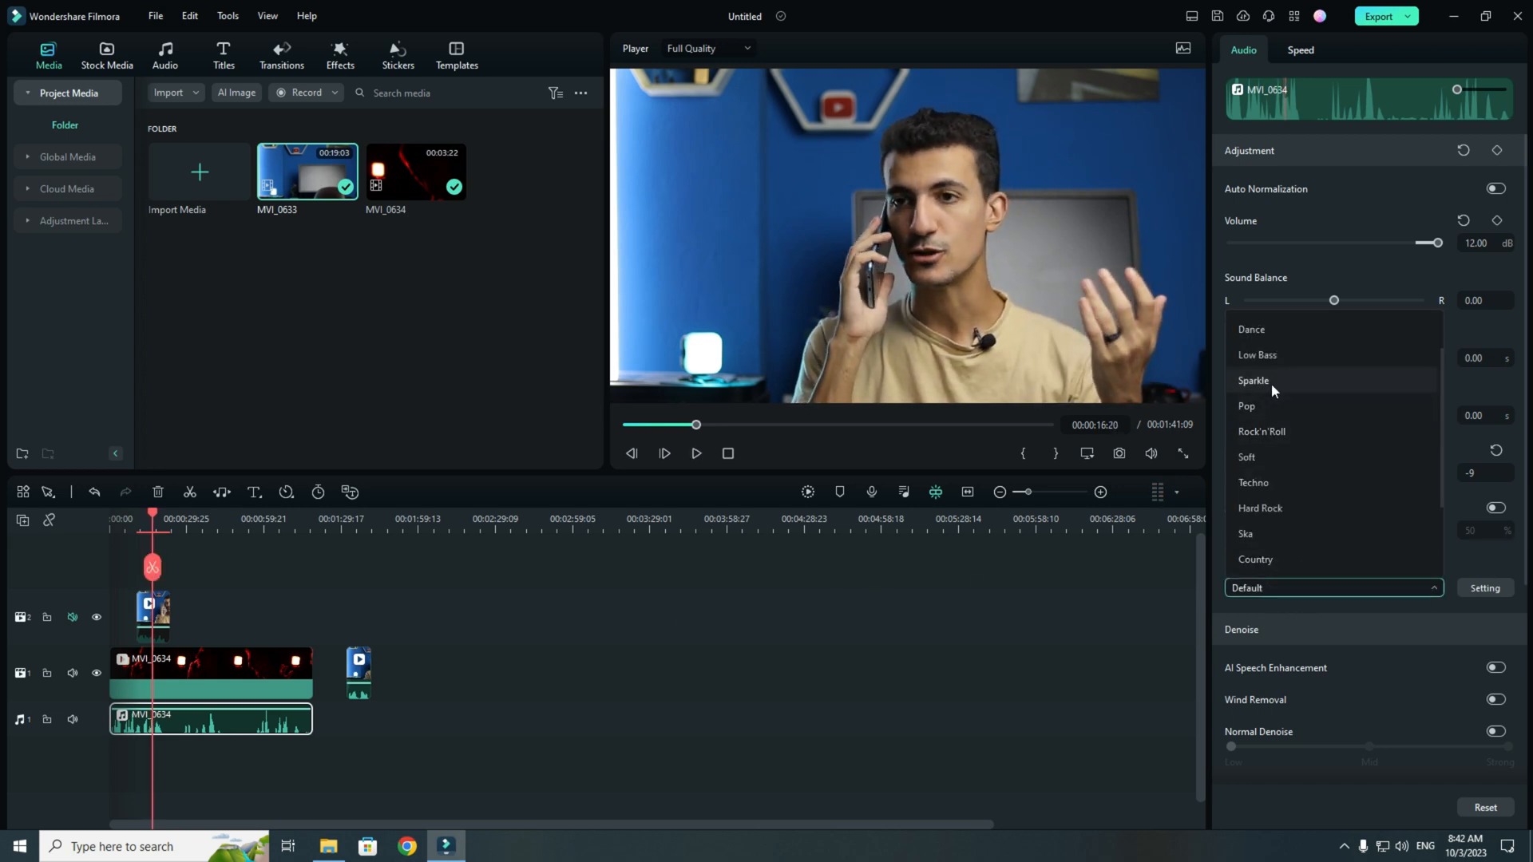
{"action": "left_click", "coordinate": [1280, 357]}
{"action": "left_click_drag", "start_coordinate": [154, 567], "coordinate": [143, 562]}
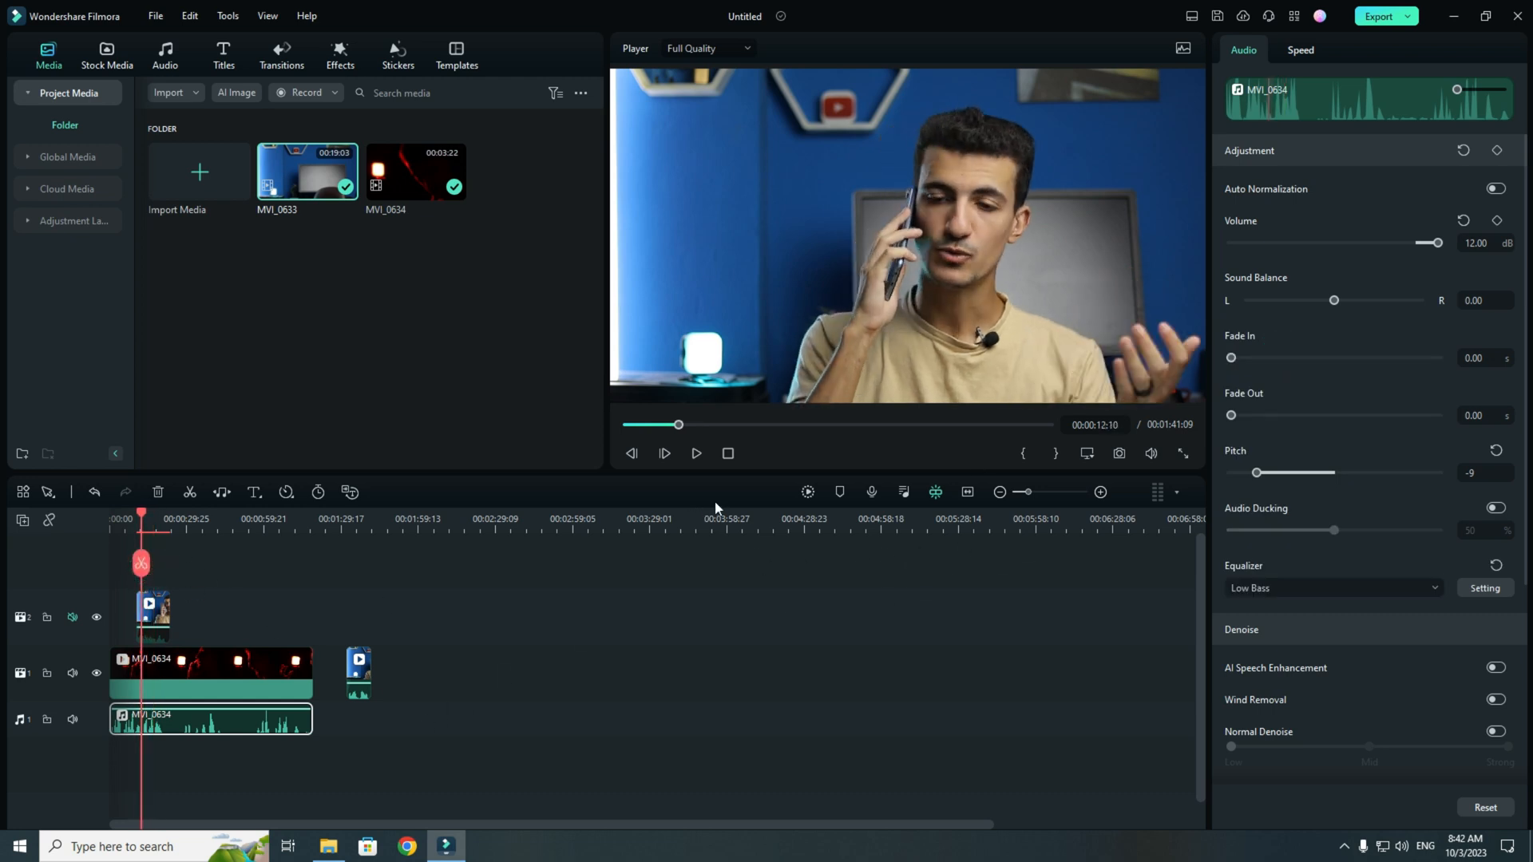
- Apply the Phone voice filter to the detached MVI_0634 audio on the audio track
{"action": "left_click", "coordinate": [329, 55]}
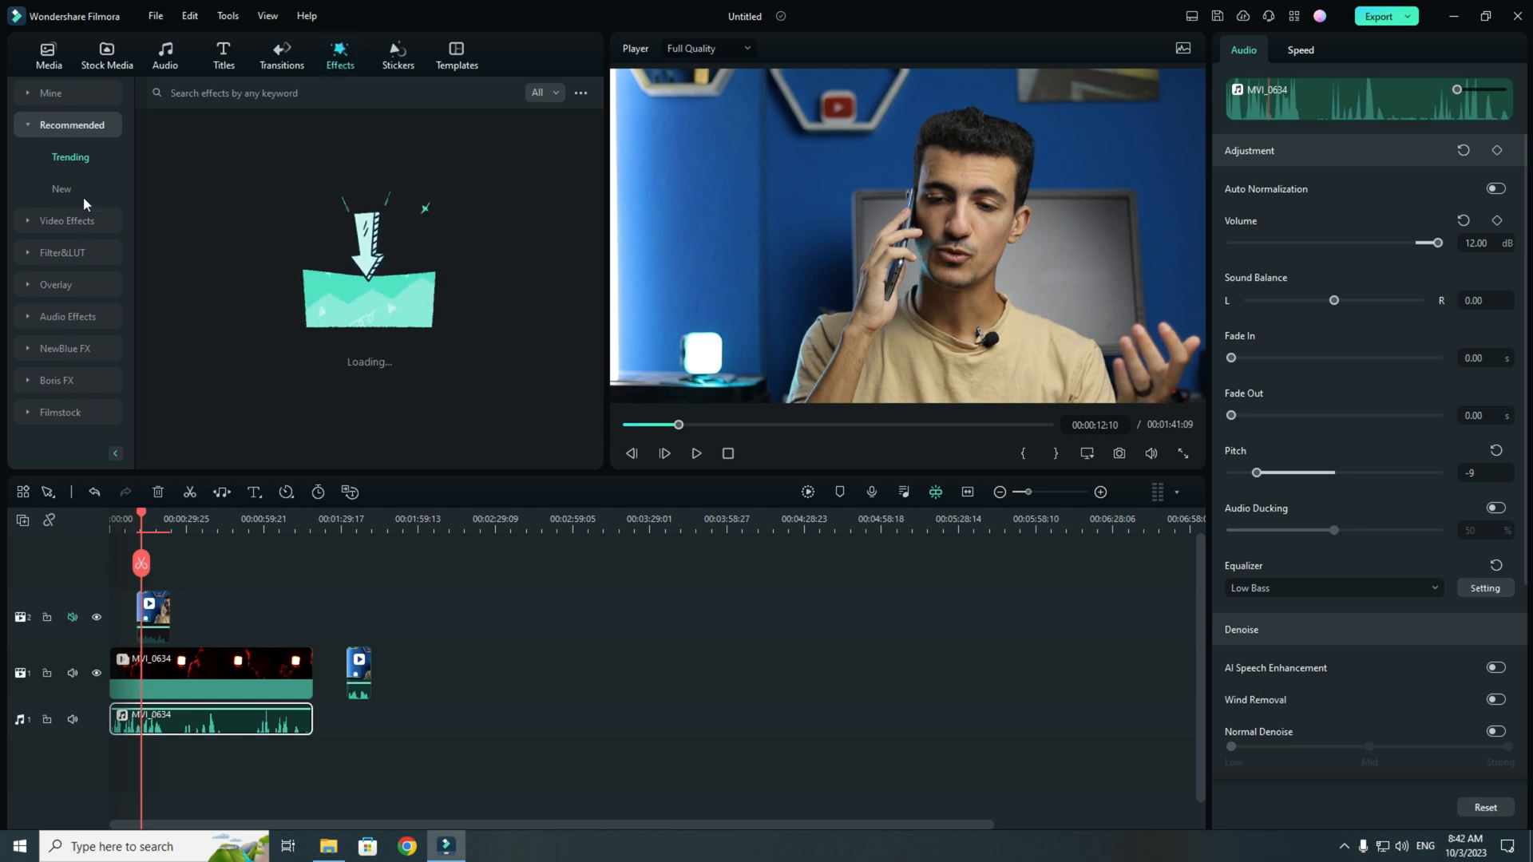
{"action": "left_click", "coordinate": [70, 317]}
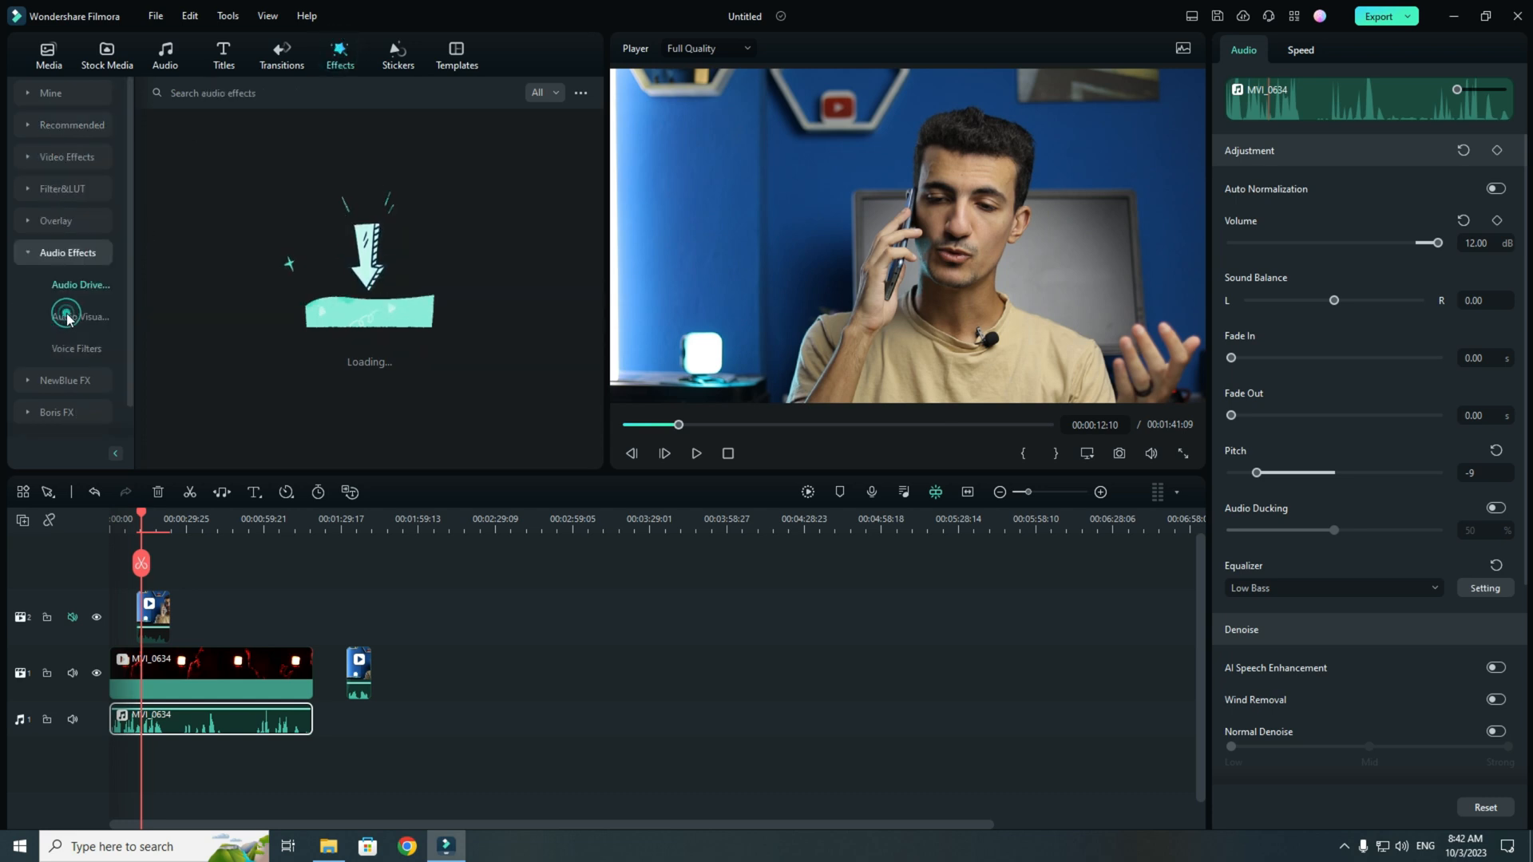
{"action": "left_click", "coordinate": [69, 351]}
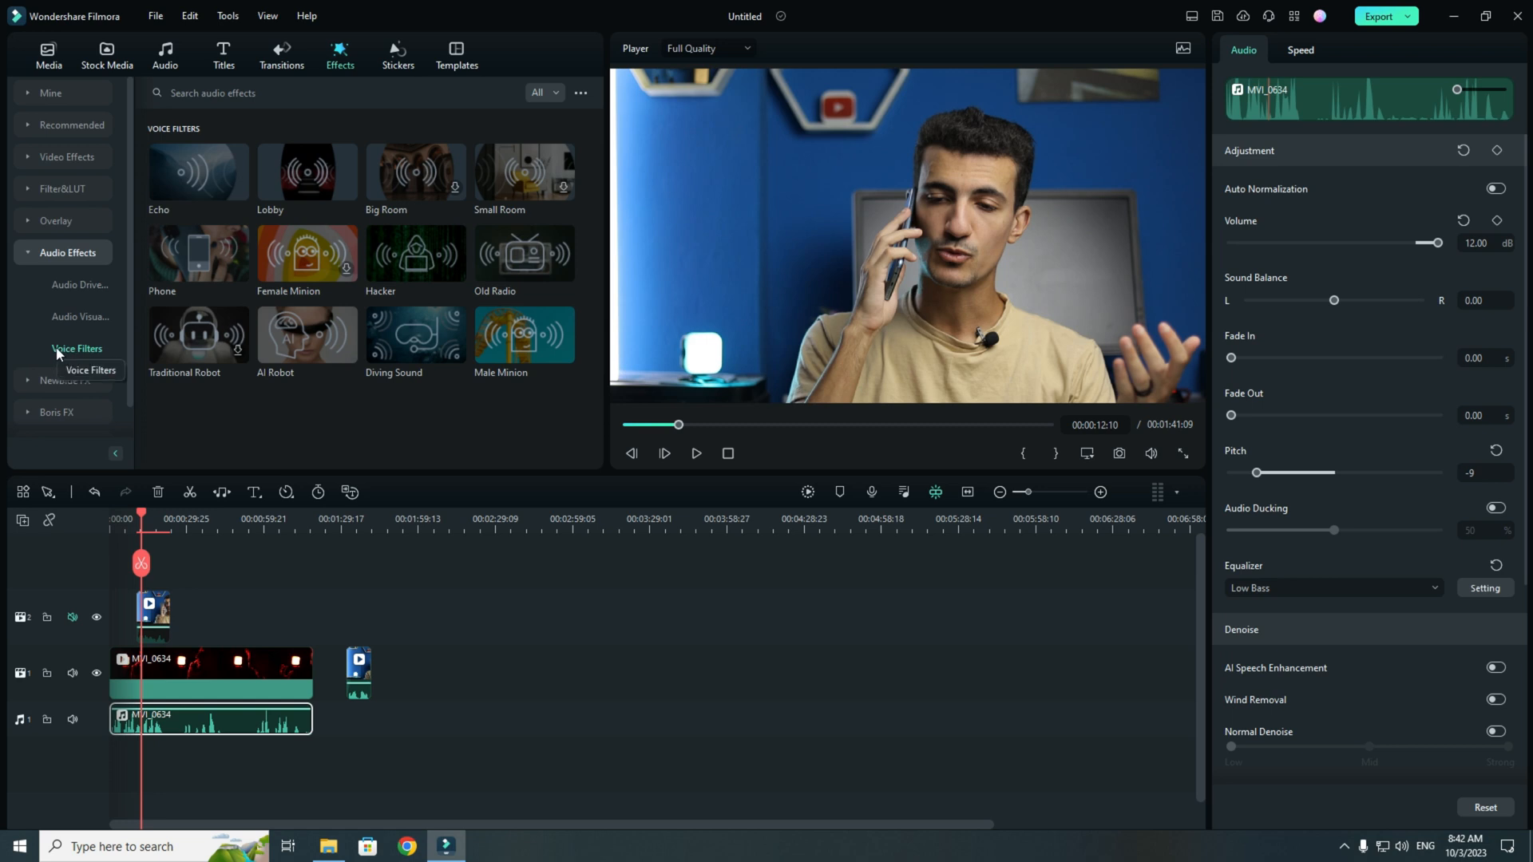
{"action": "mouse_move", "coordinate": [291, 351]}
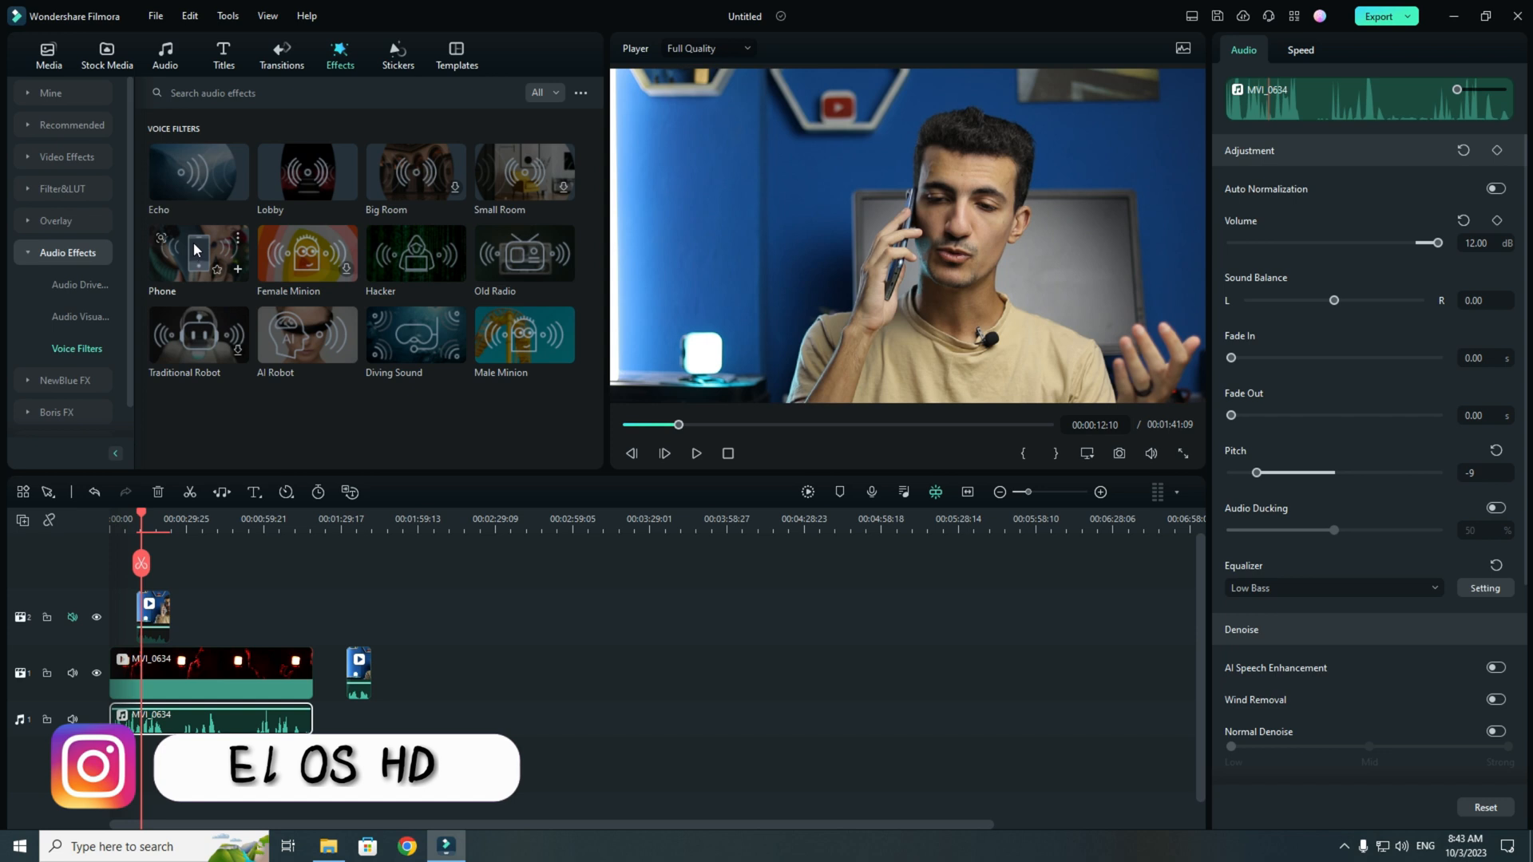
{"action": "left_click_drag", "start_coordinate": [193, 242], "coordinate": [174, 714]}
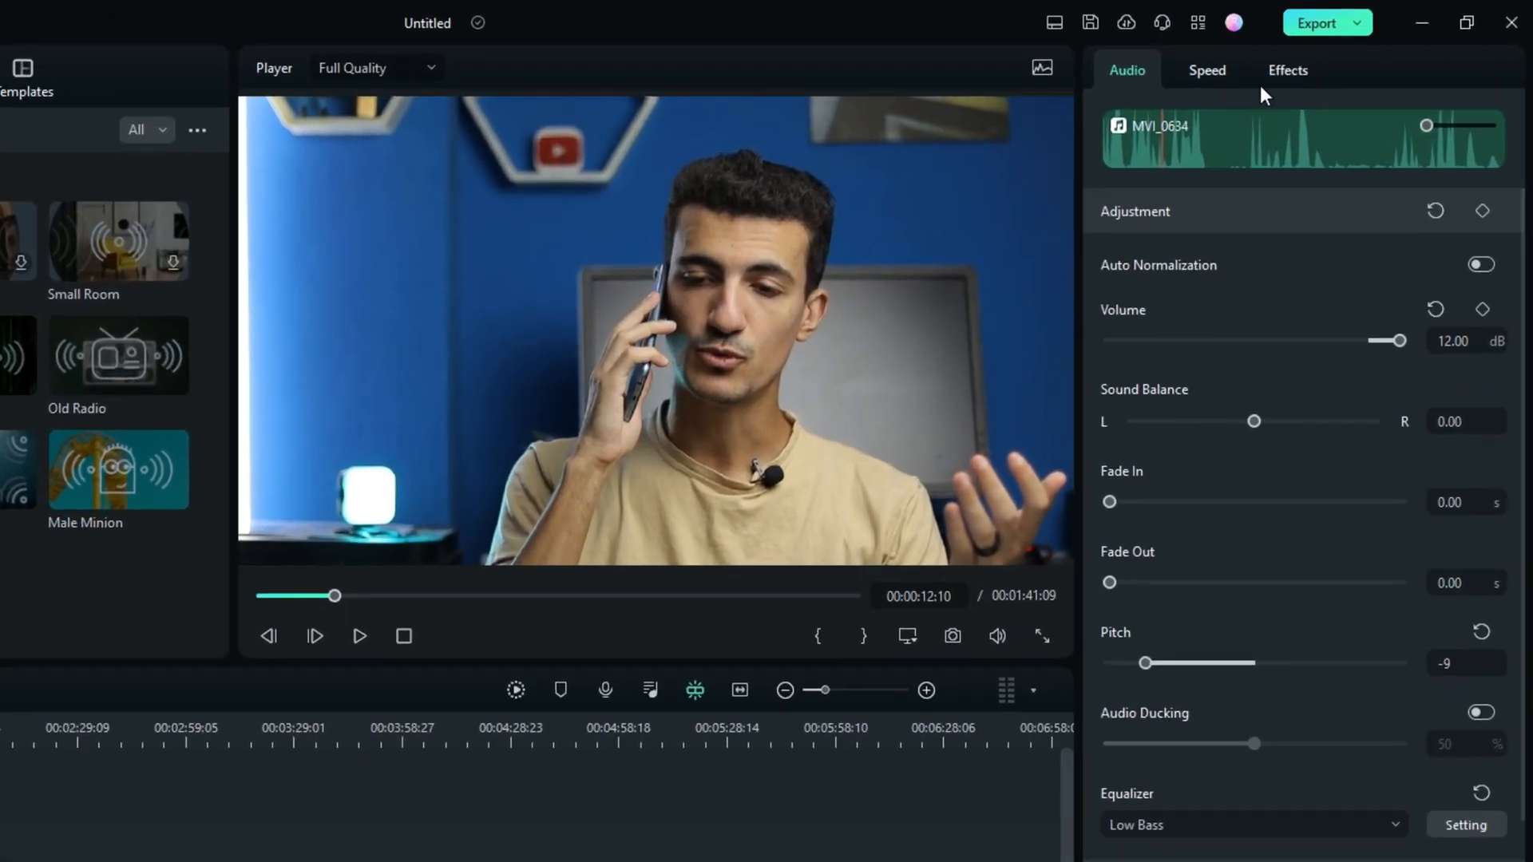
- Play back the detached audio while switching its Phone filter off and on to compare the voice
{"action": "left_click", "coordinate": [1294, 70]}
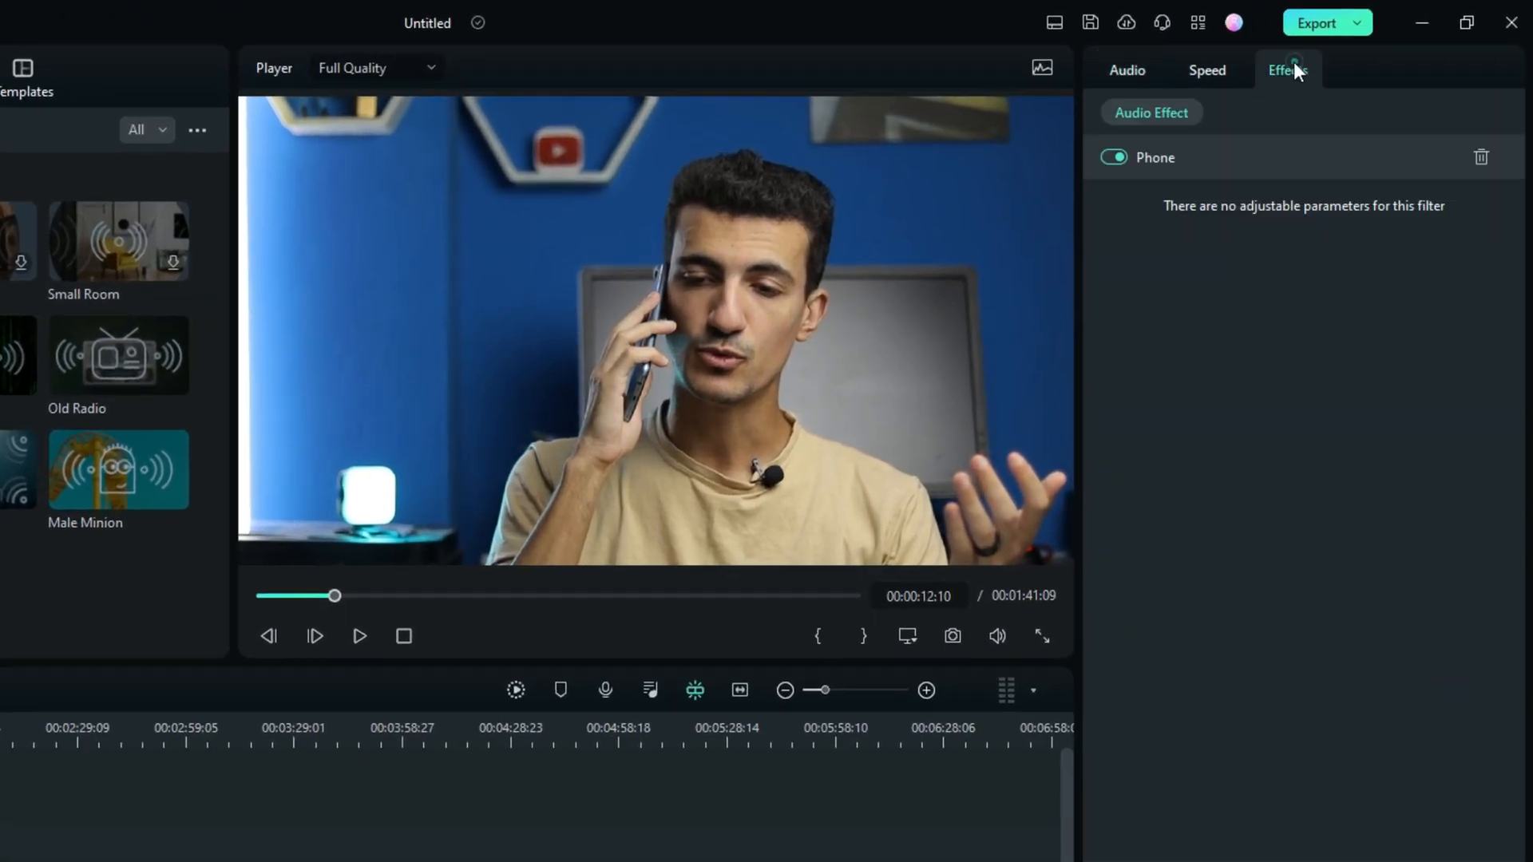
{"action": "left_click", "coordinate": [1118, 157]}
{"action": "left_click", "coordinate": [1119, 157]}
{"action": "key", "text": "space"}
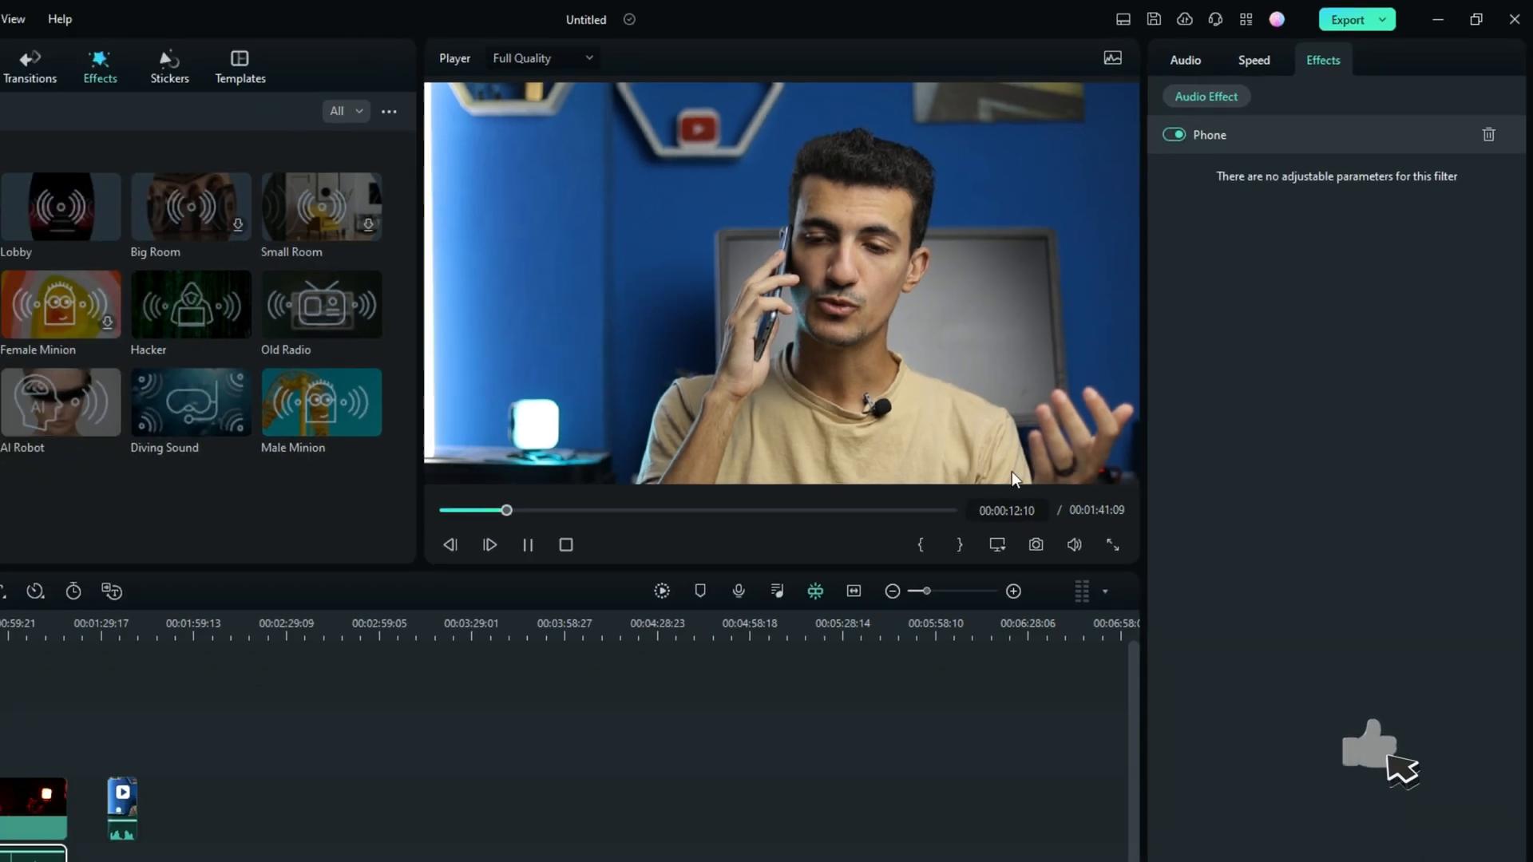
{"action": "left_click", "coordinate": [1177, 134]}
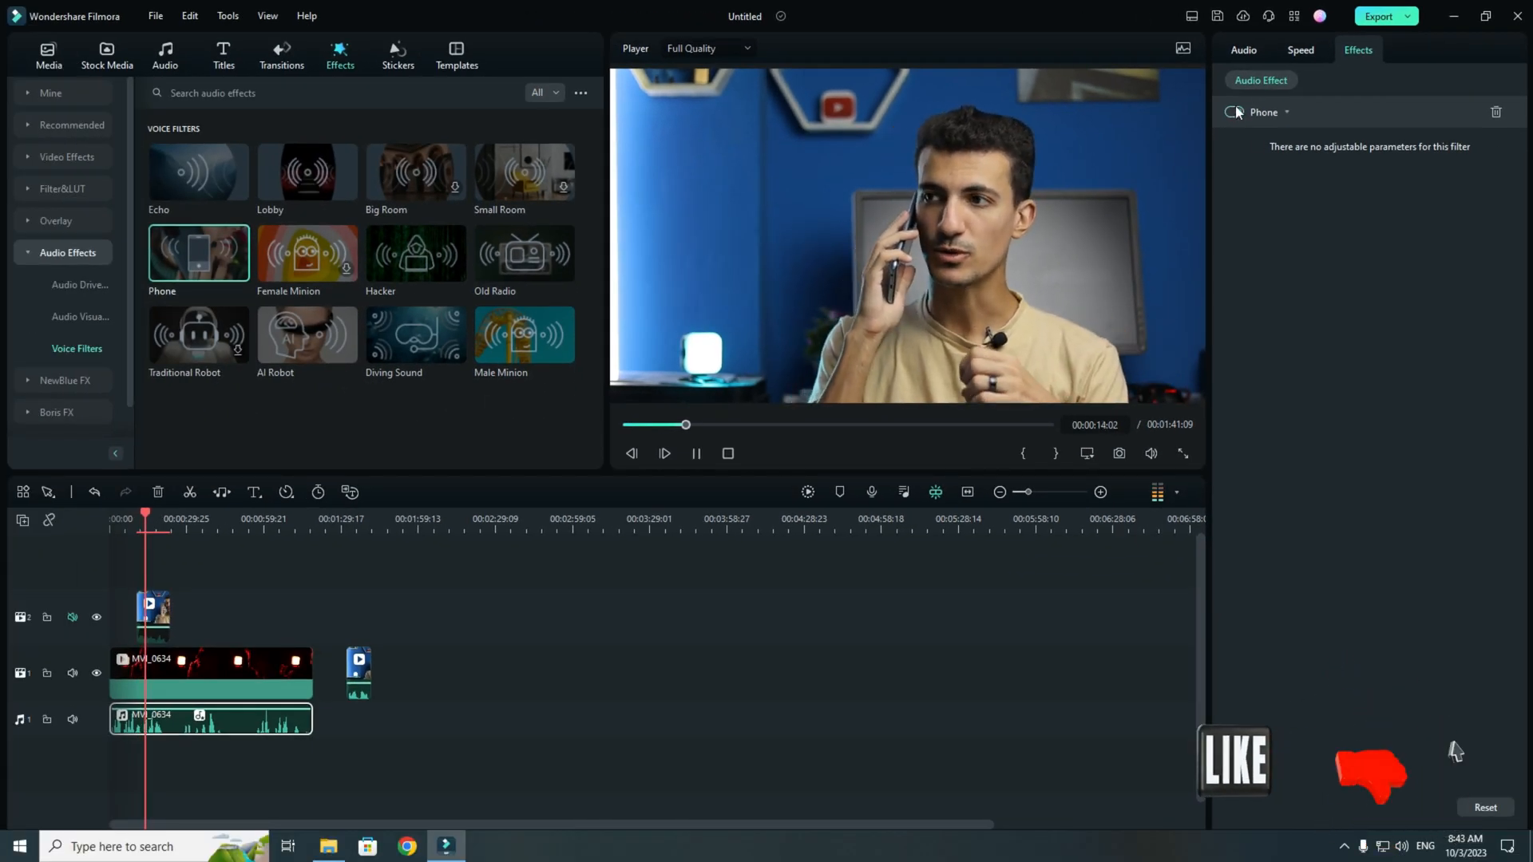
{"action": "left_click", "coordinate": [1234, 111]}
{"action": "left_click", "coordinate": [1233, 112]}
{"action": "left_click", "coordinate": [1234, 112]}
{"action": "key", "text": "space"}
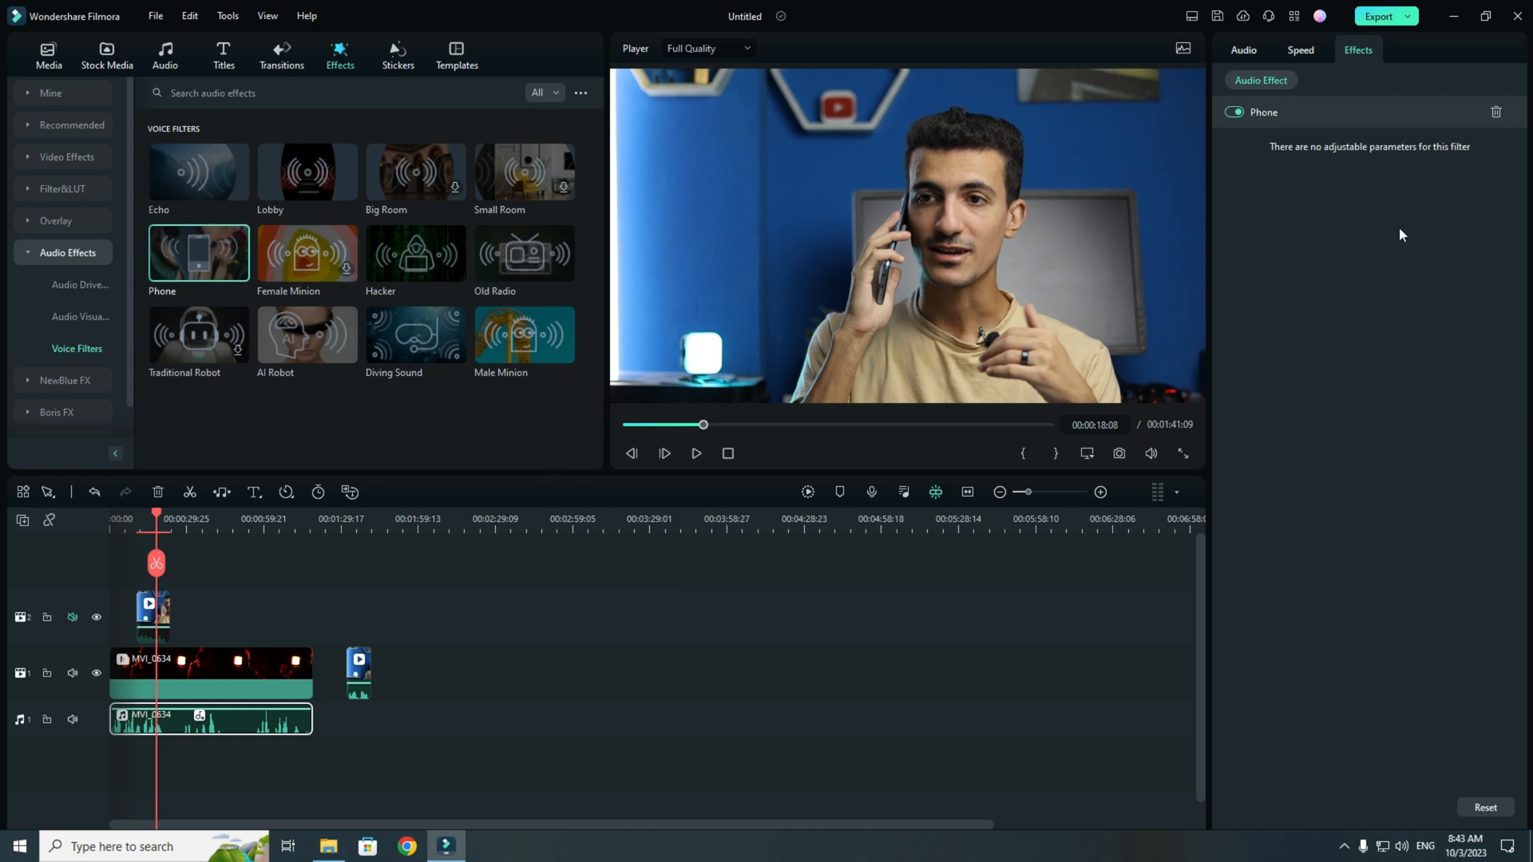
- Reopen the effect settings of the detached audio and check the Phone filter's on/off switch and options
{"action": "double_click", "coordinate": [210, 725]}
{"action": "left_click", "coordinate": [1357, 51]}
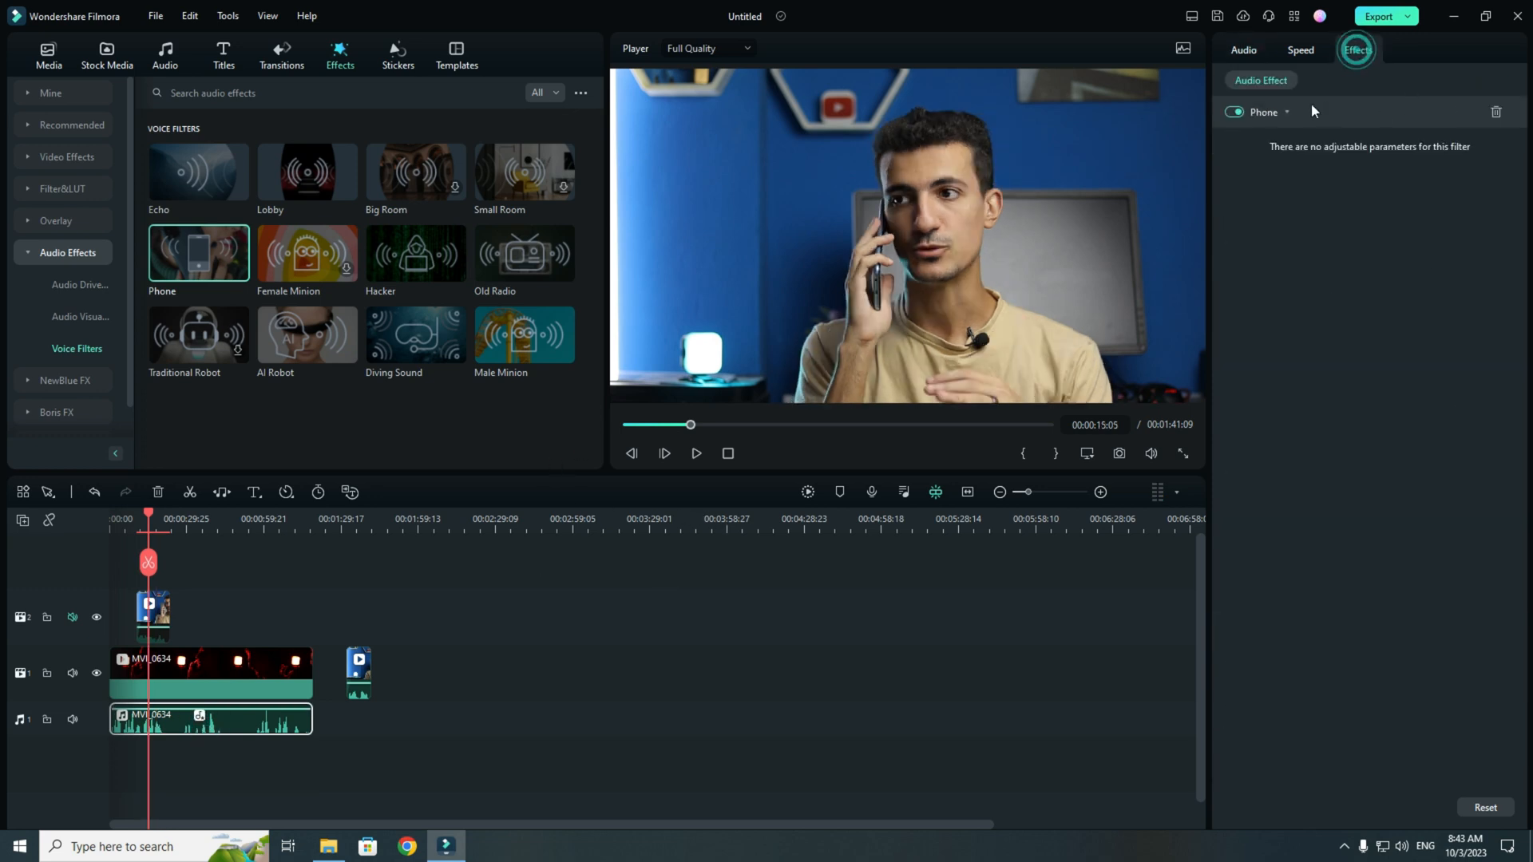
{"action": "left_click", "coordinate": [1234, 112]}
{"action": "left_click", "coordinate": [1233, 111]}
{"action": "left_click", "coordinate": [1282, 110]}
{"action": "left_click", "coordinate": [1286, 110]}
- Customize the detached audio's equalizer to about -4 at 31, 0.5 at 63, 5 at 125, 6.9 at 250 and 6.6 at 500, and preview it
{"action": "left_click", "coordinate": [1246, 60]}
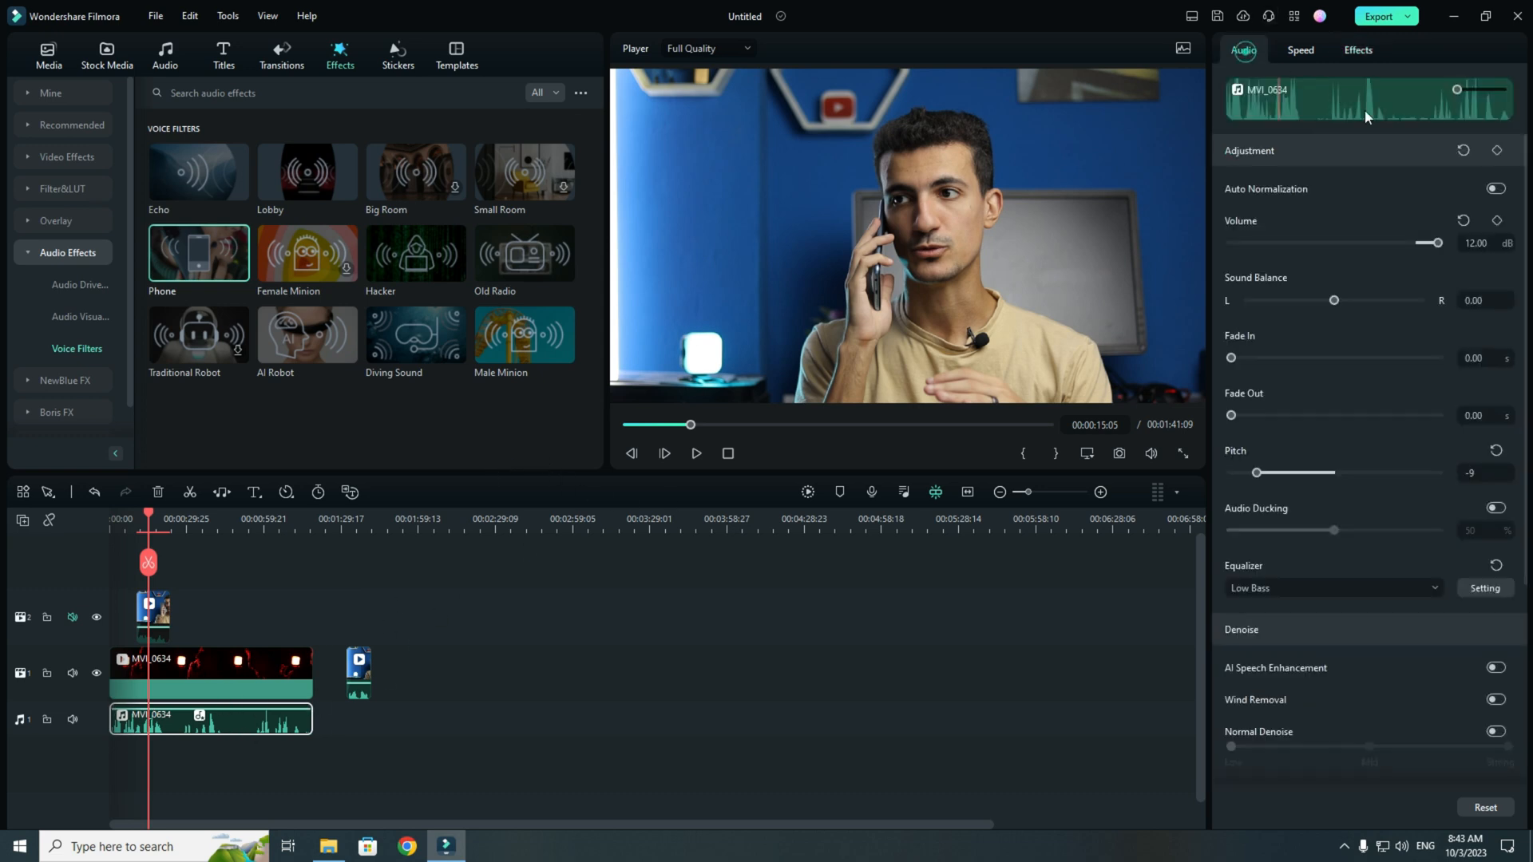
{"action": "left_click", "coordinate": [1378, 591]}
{"action": "left_click", "coordinate": [1287, 324]}
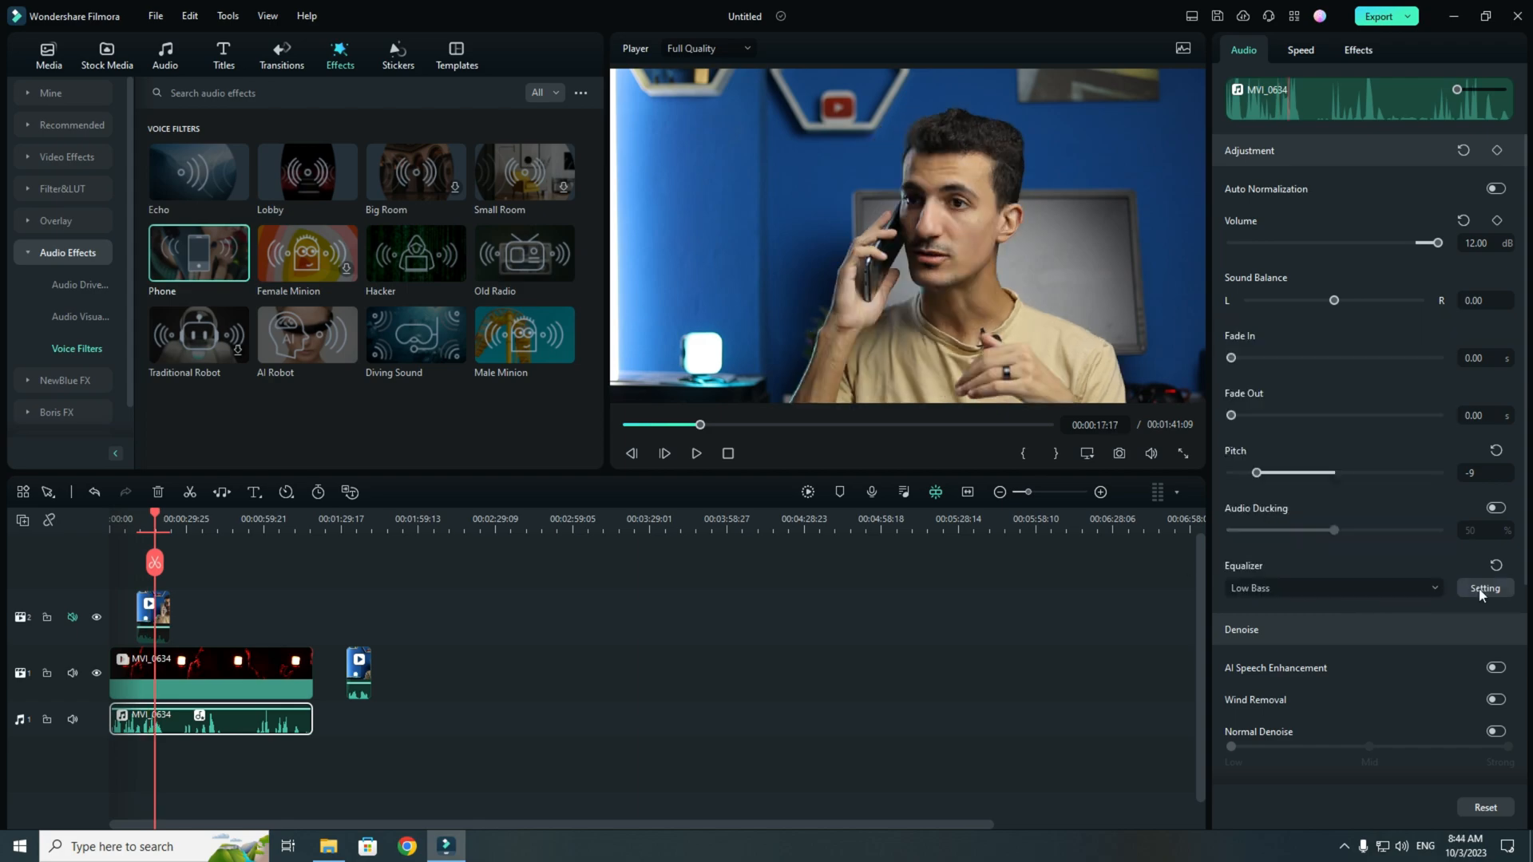
{"action": "left_click", "coordinate": [1484, 589]}
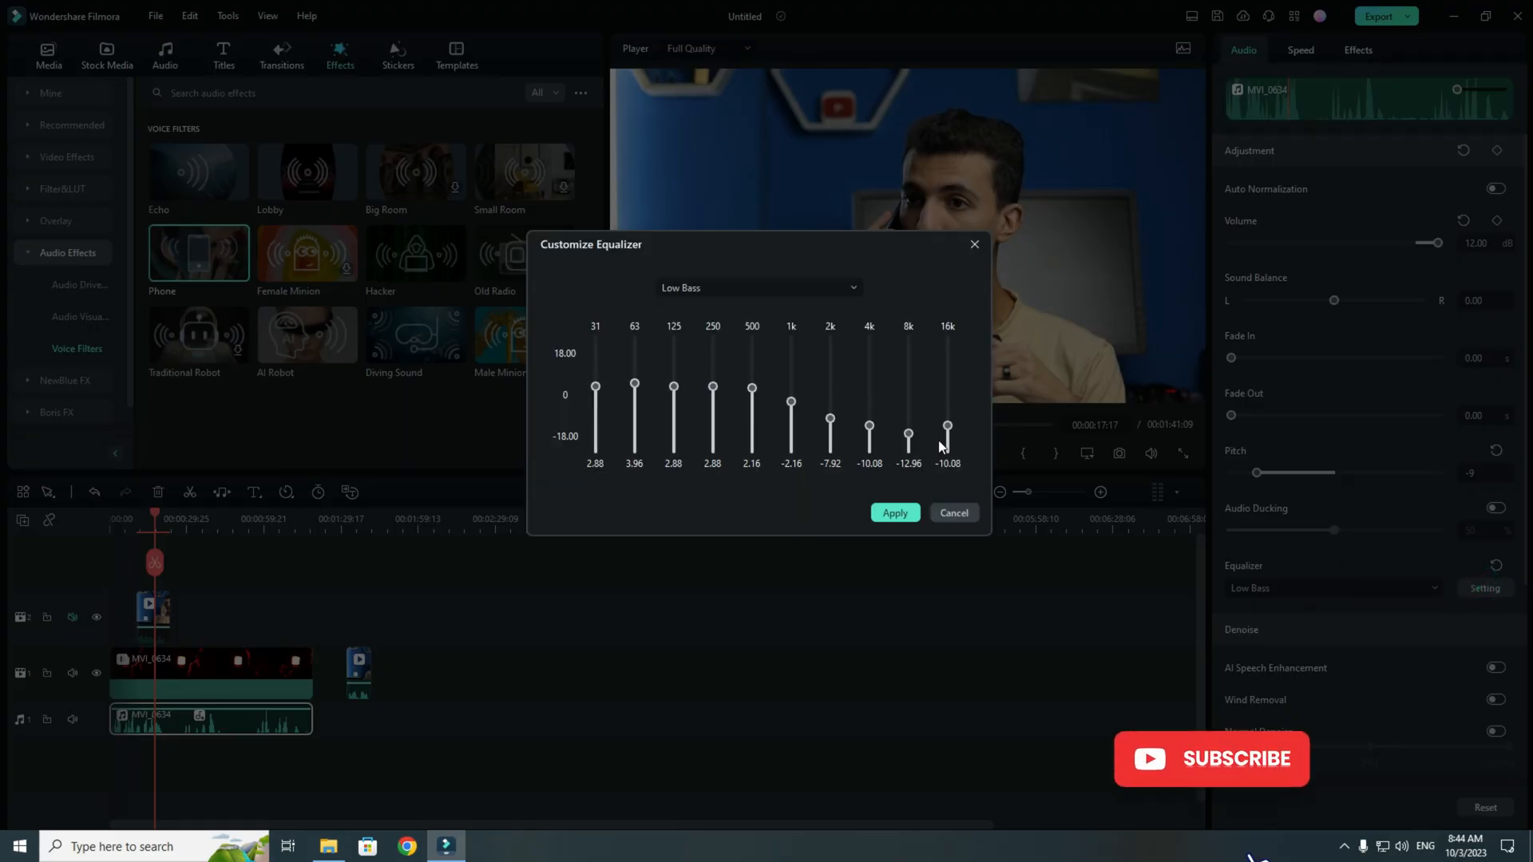
{"action": "left_click_drag", "start_coordinate": [596, 386], "coordinate": [634, 392]}
{"action": "left_click_drag", "start_coordinate": [751, 386], "coordinate": [752, 375]}
{"action": "left_click_drag", "start_coordinate": [713, 387], "coordinate": [714, 378]}
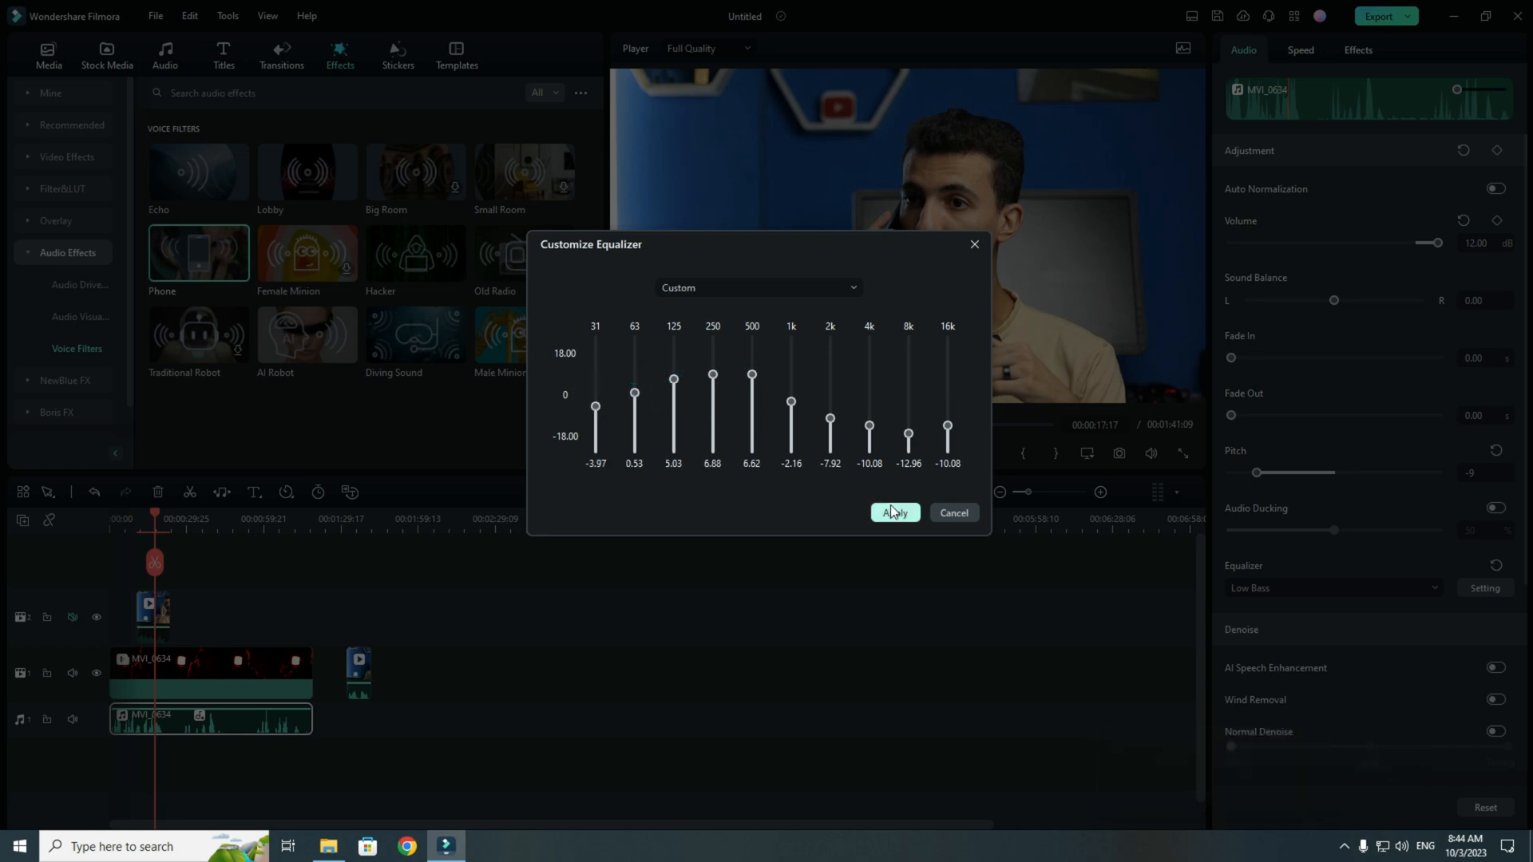
{"action": "left_click", "coordinate": [894, 513]}
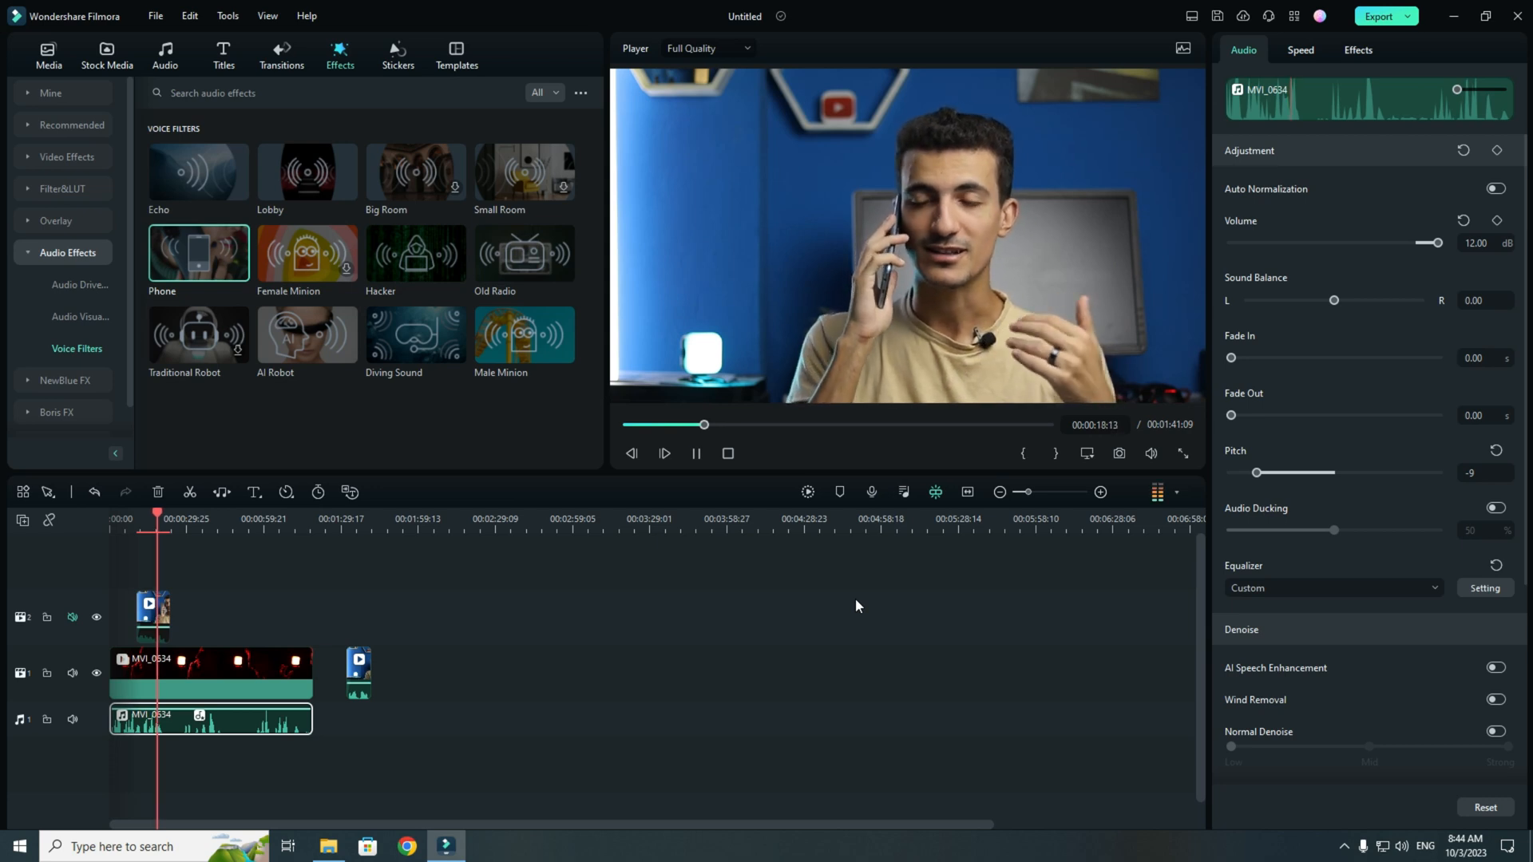
{"action": "key", "text": "space"}
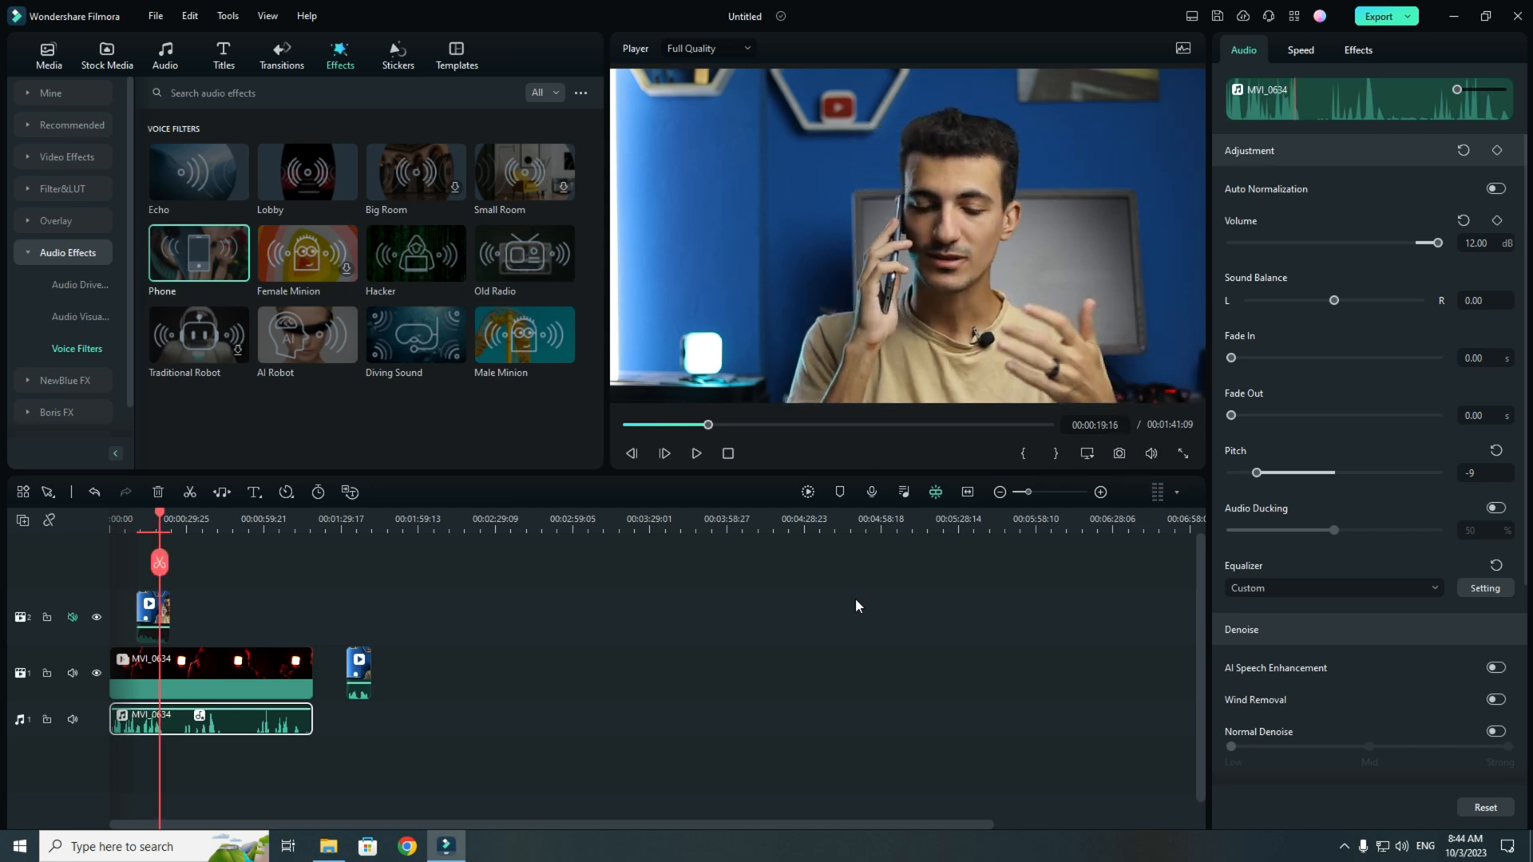